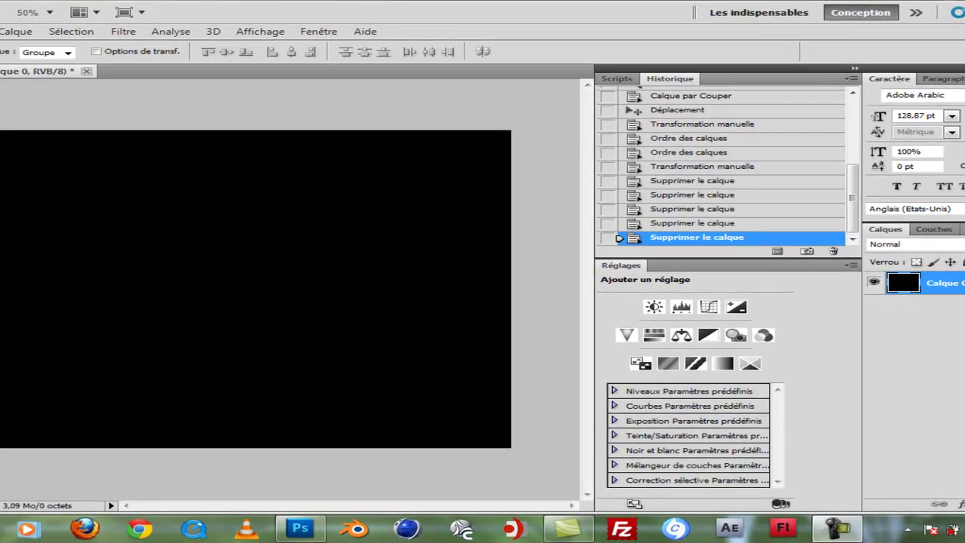
Draw a rectangular selection on the left side of the black canvas.
left_click(17, 149)
right_click(1, 105)
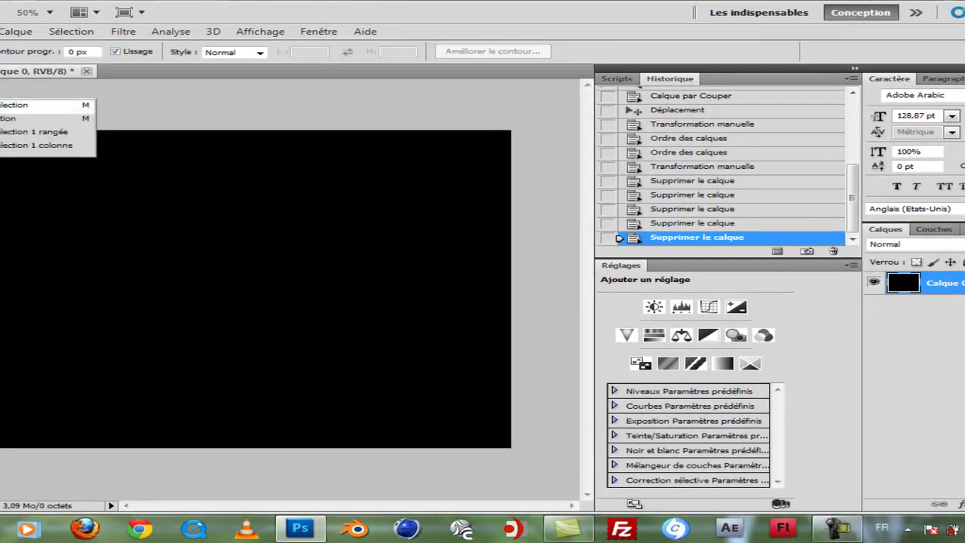
left_click(11, 105)
left_click_drag(102, 220, 325, 347)
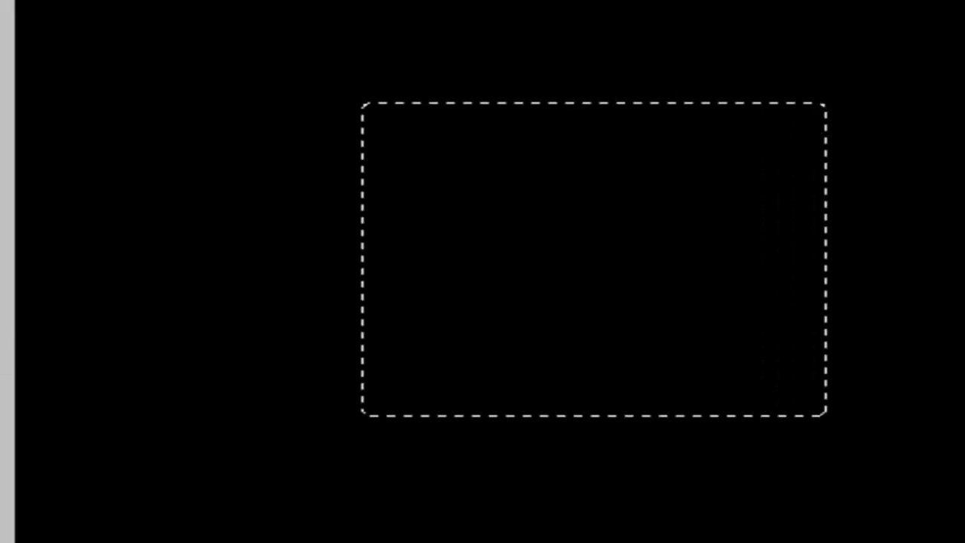
Fill the selection white, then undo back to the bare selection.
key("ctrl+BackSpace")
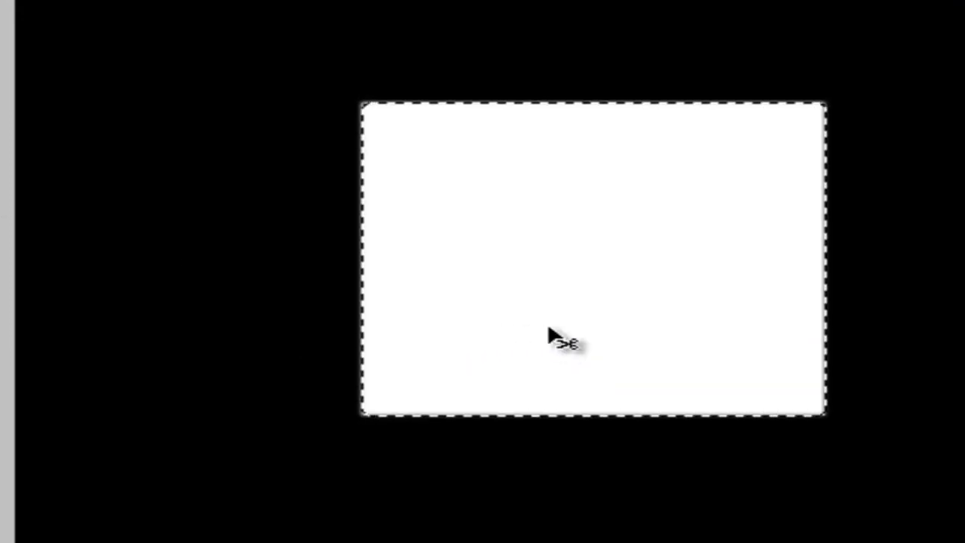
key("ctrl+d")
key("g")
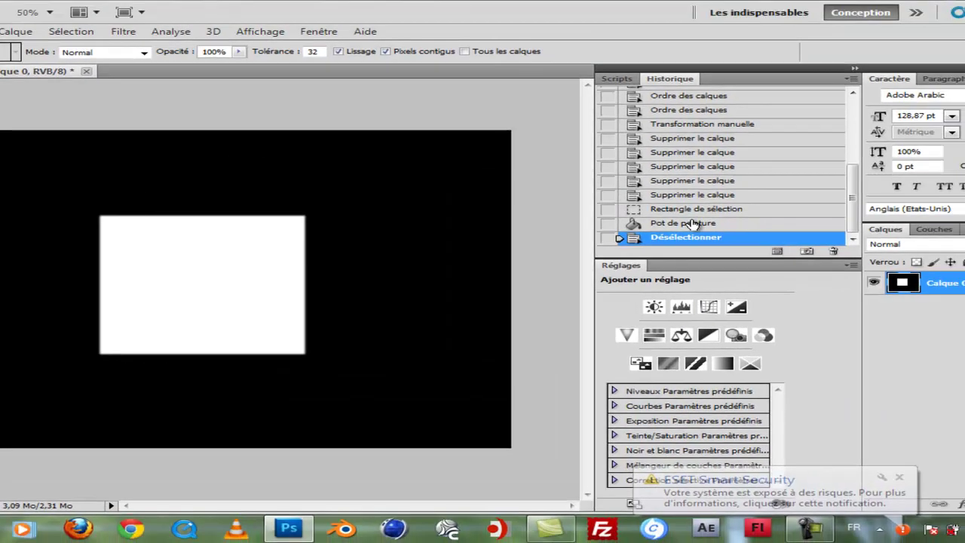
left_click(694, 223)
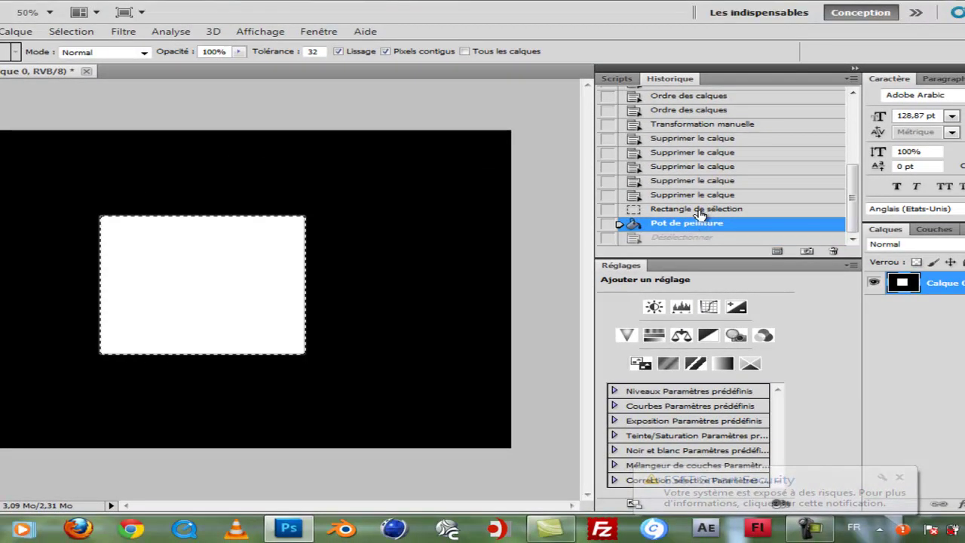
left_click(697, 210)
Fill the selection white on a new layer, deselect, and dismiss the antivirus notification.
key("ctrl+shift+alt+n")
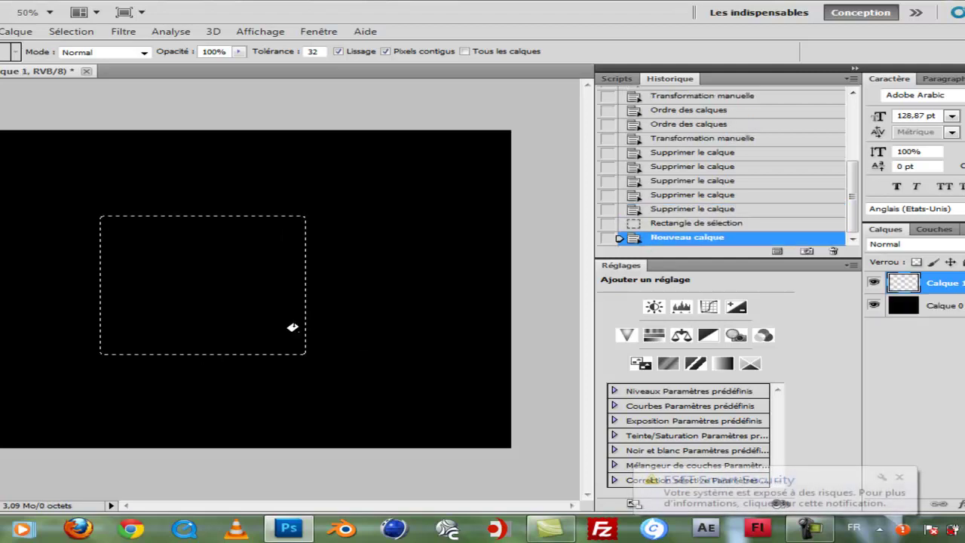
left_click(194, 282)
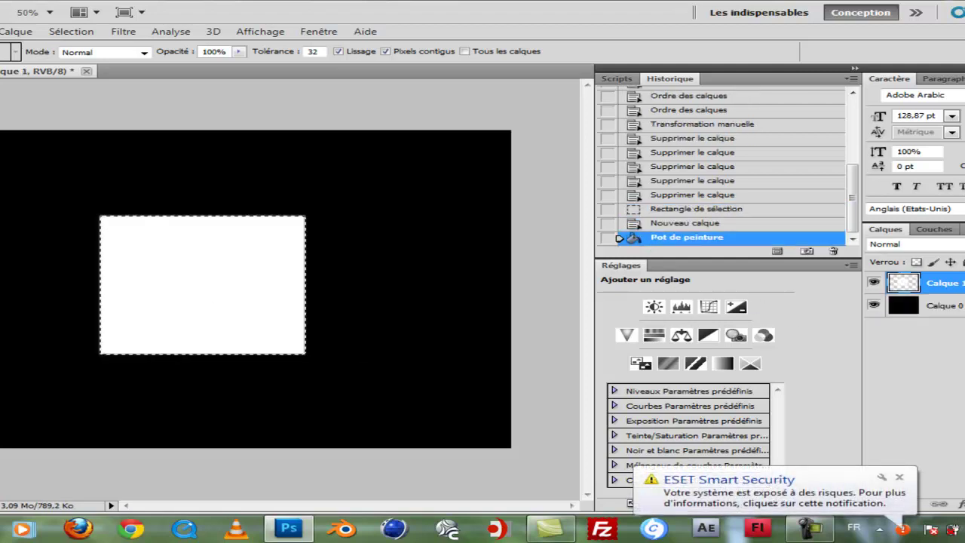
key("ctrl+d")
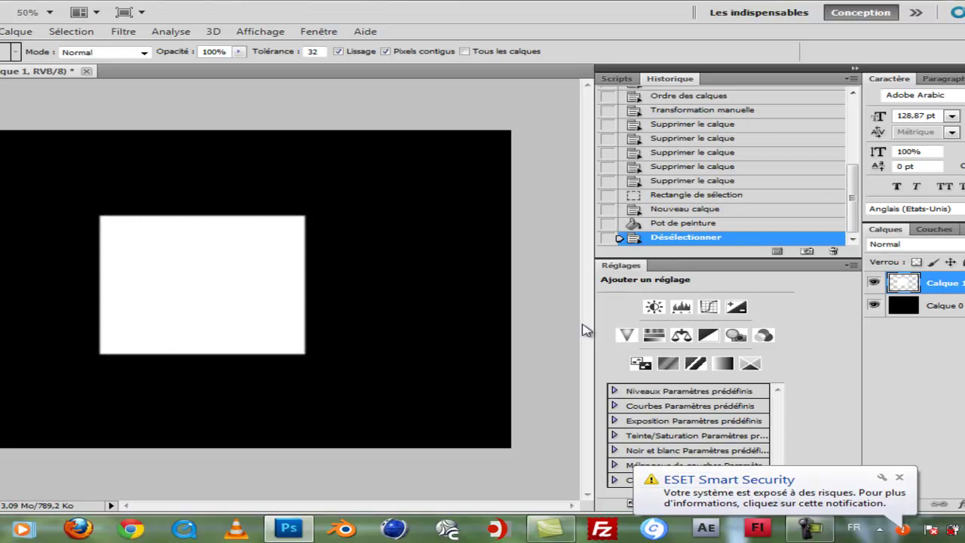
left_click(898, 478)
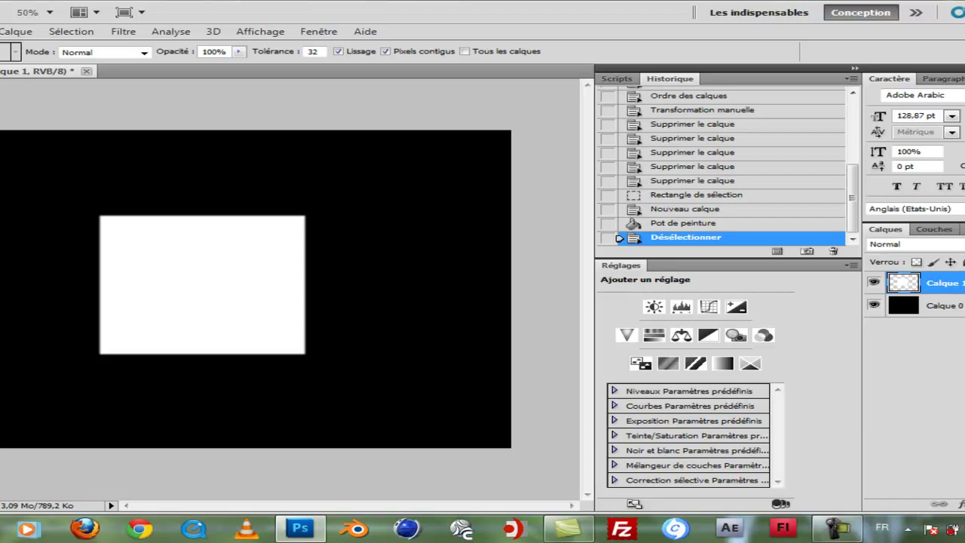
Add a 13 px near-white (f7f4f4) Contour stroke to the white rectangle's layer.
double_click(943, 283)
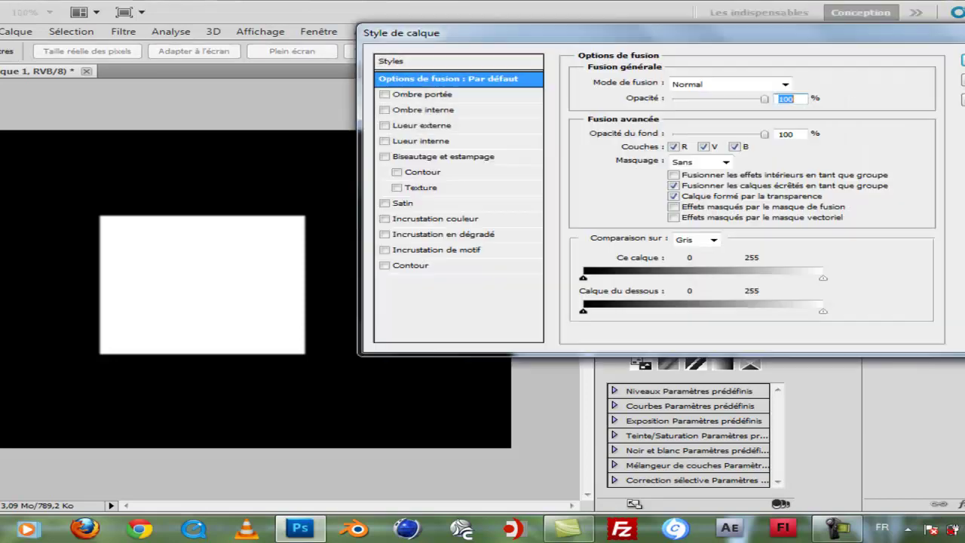
left_click(414, 267)
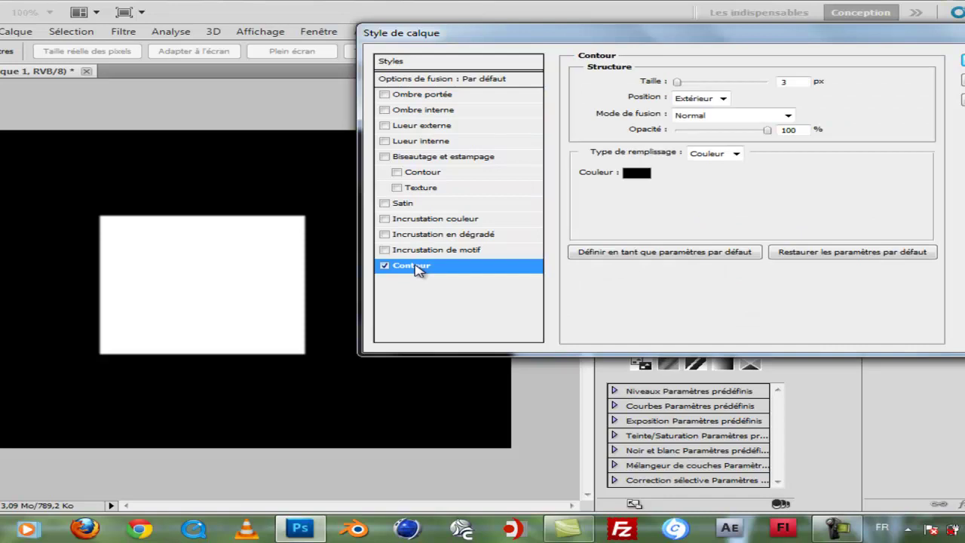
left_click(637, 174)
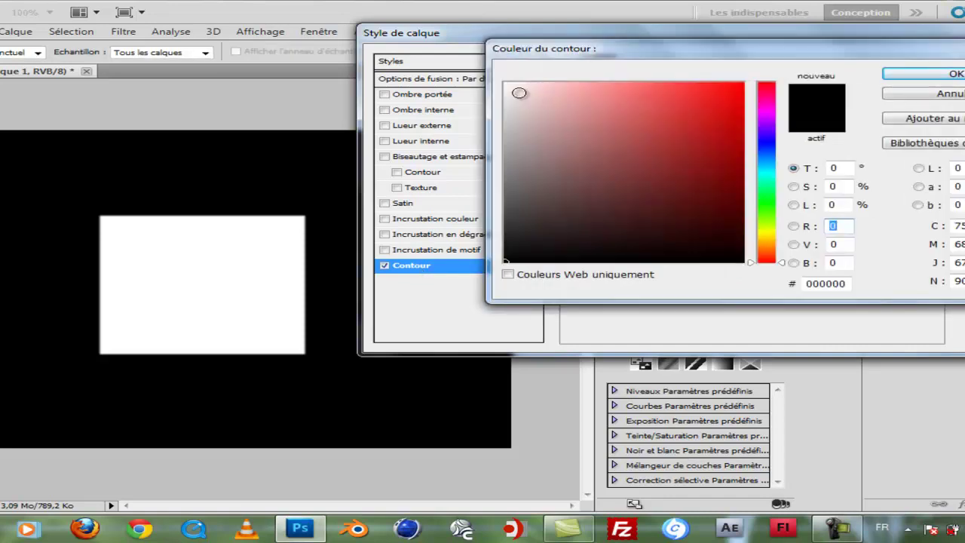
left_click(506, 88)
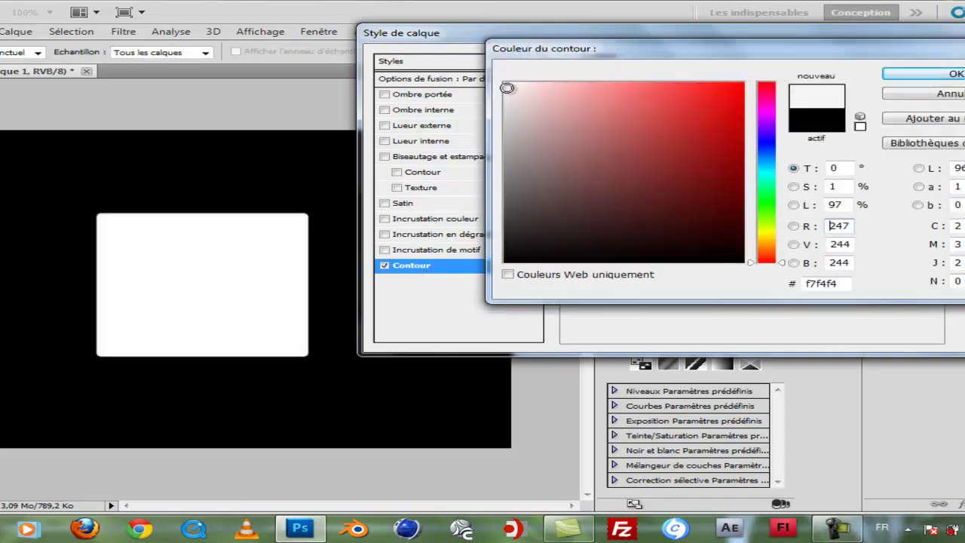
left_click(939, 76)
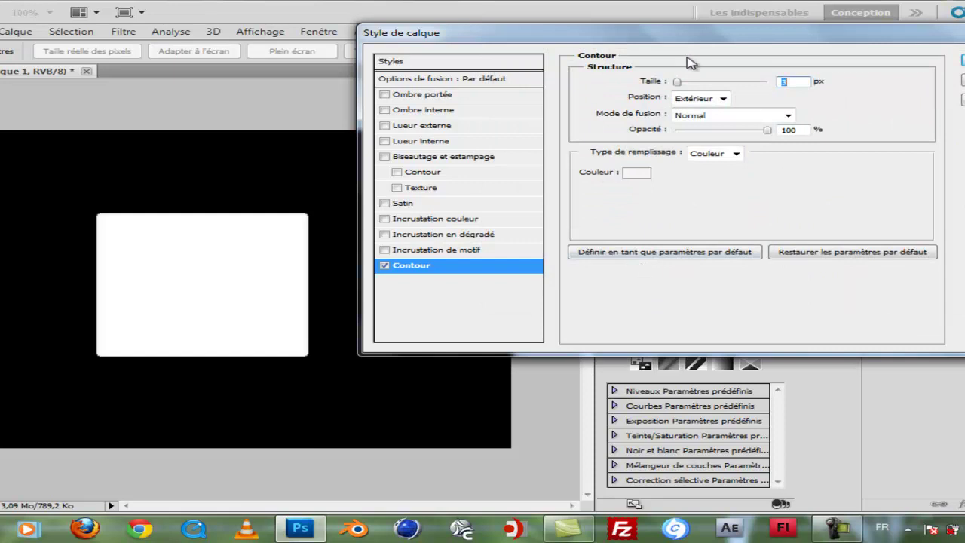
left_click_drag(678, 81, 687, 85)
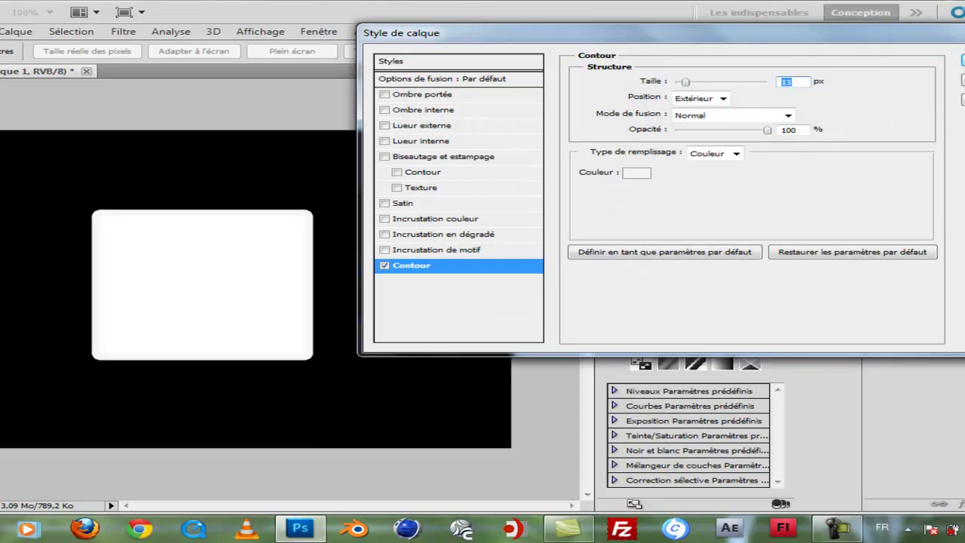
key("Return")
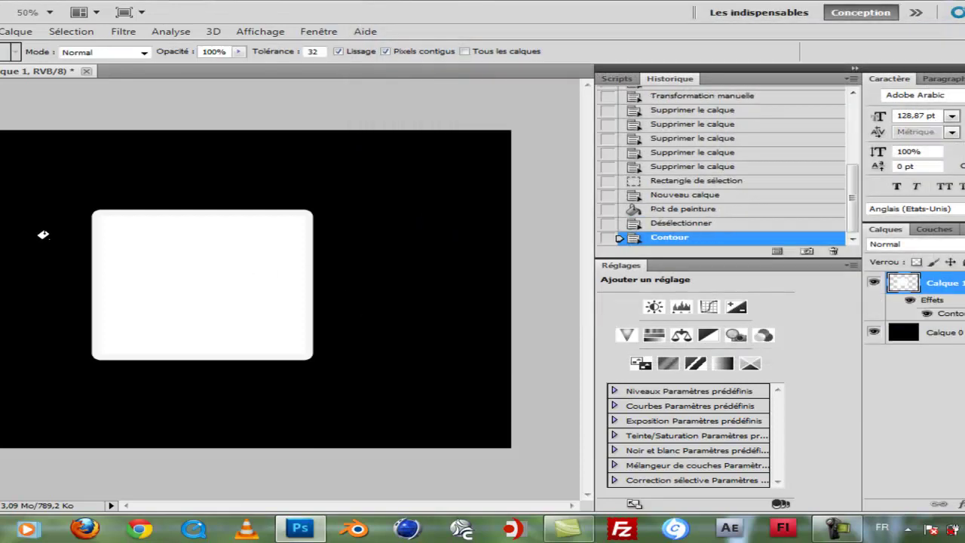
Perspective-transform the rectangle so its bottom narrows into a trapezoid.
key("ctrl+t")
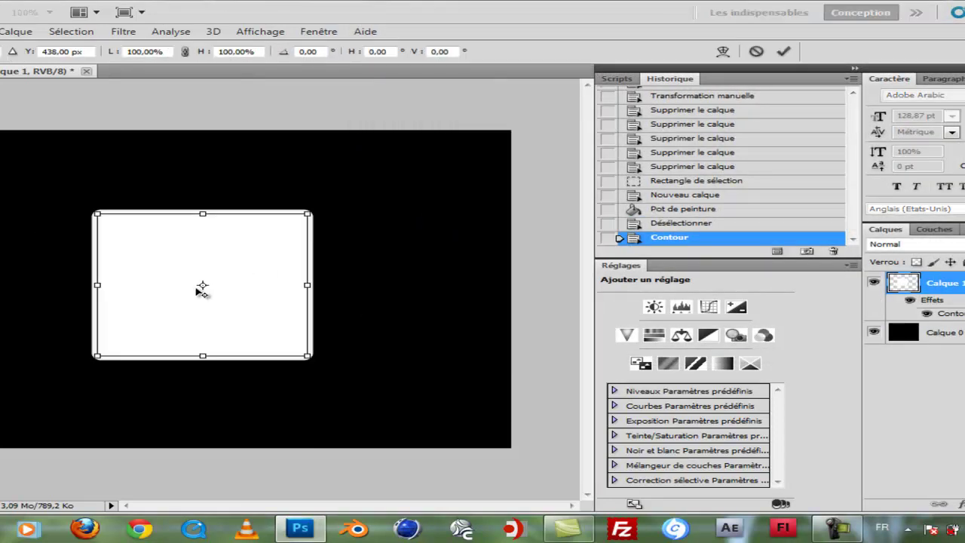
right_click(160, 276)
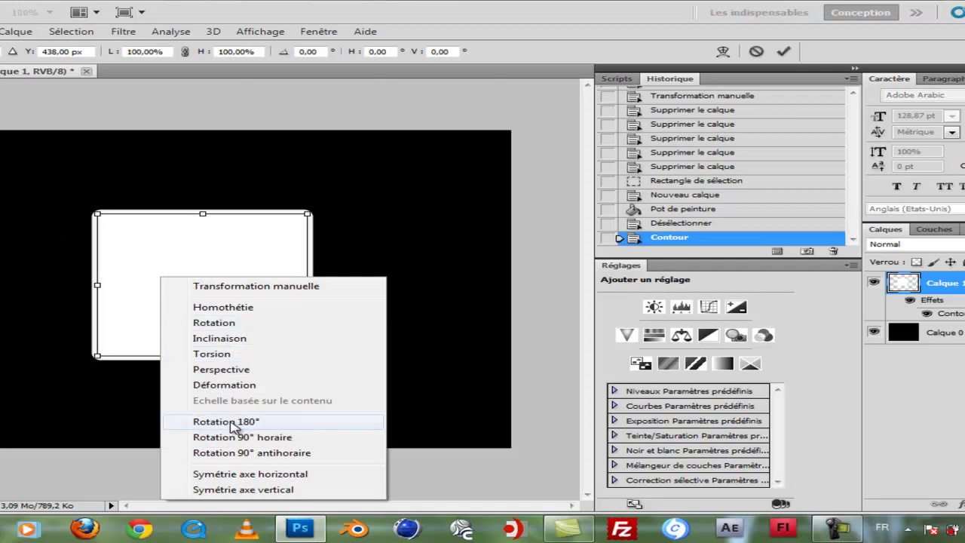
left_click(221, 369)
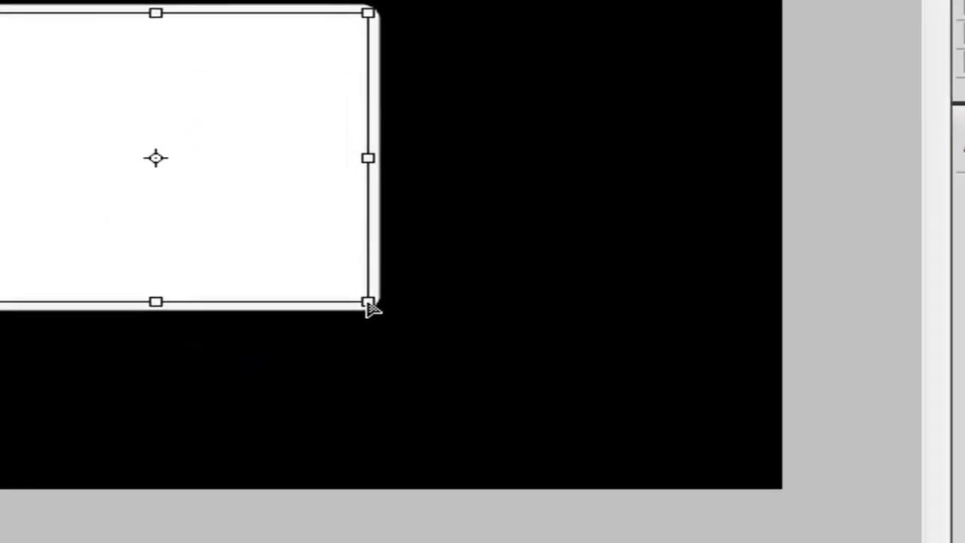
left_click_drag(373, 292, 248, 288)
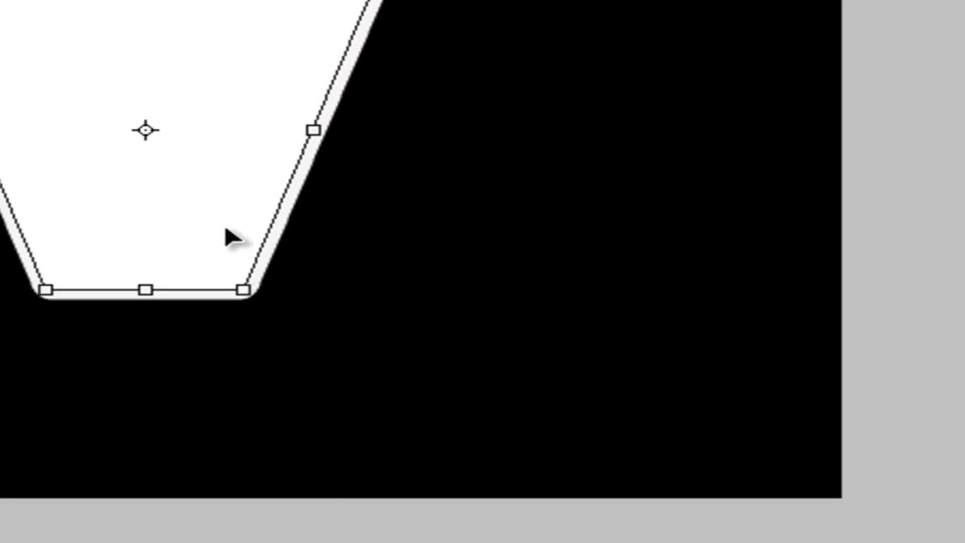
key("Return")
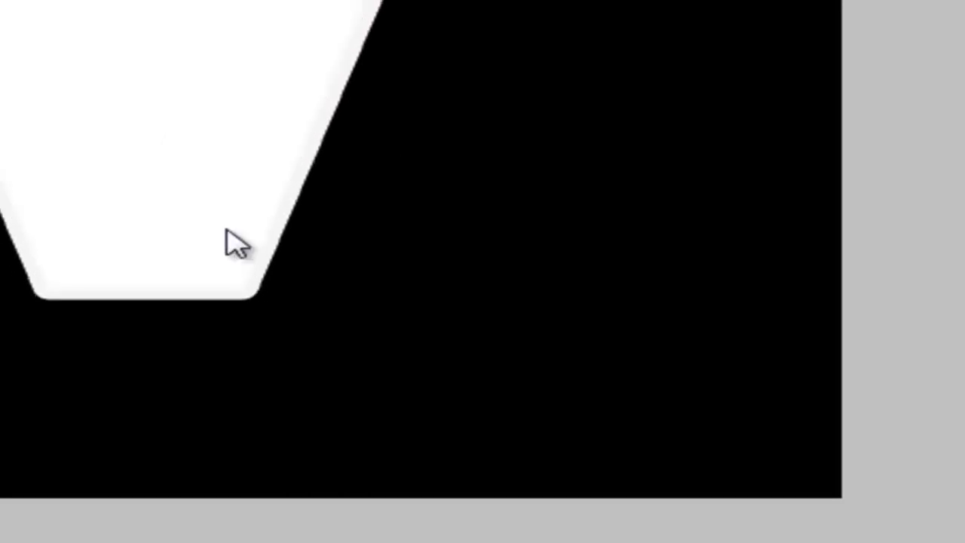
Rescale the trapezoid taller and wider, then add a new empty layer, Calque 2.
key("ctrl+t")
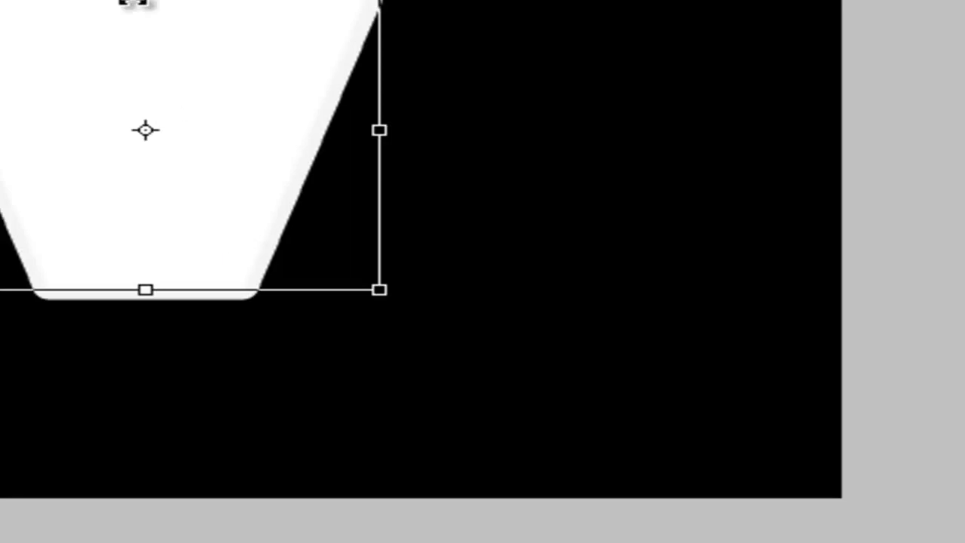
mouse_move(144, 289)
left_mouse_down()
mouse_move(138, 211)
mouse_move(140, 242)
left_mouse_up()
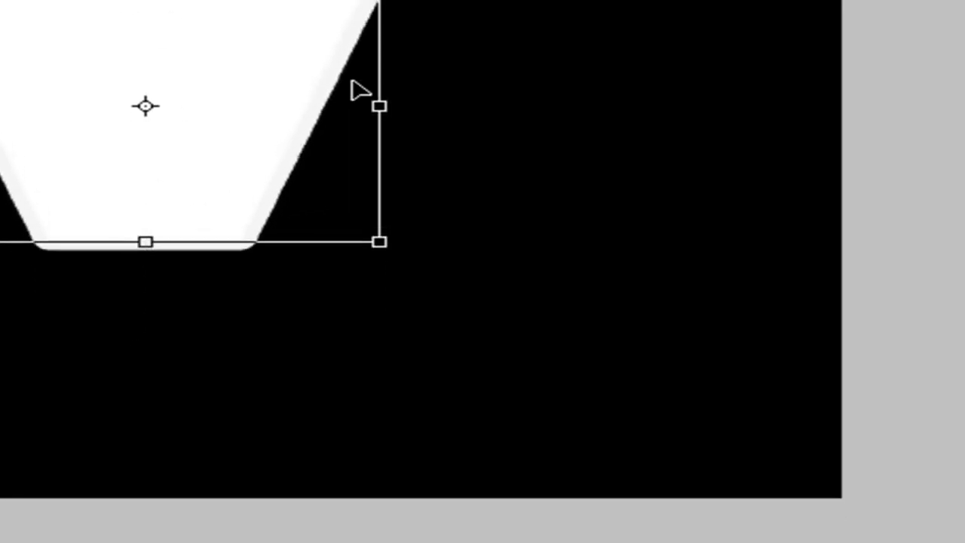
left_click_drag(380, 102, 401, 105)
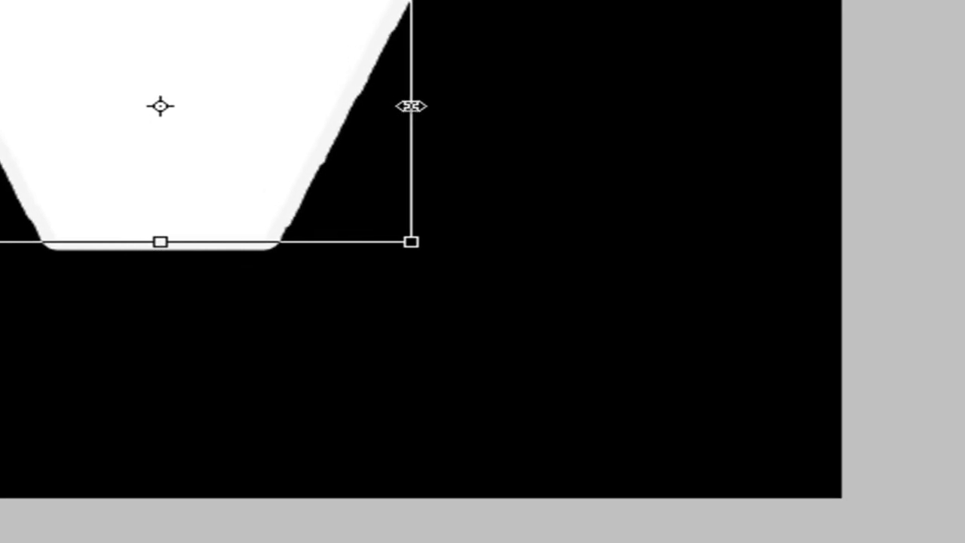
key("Return")
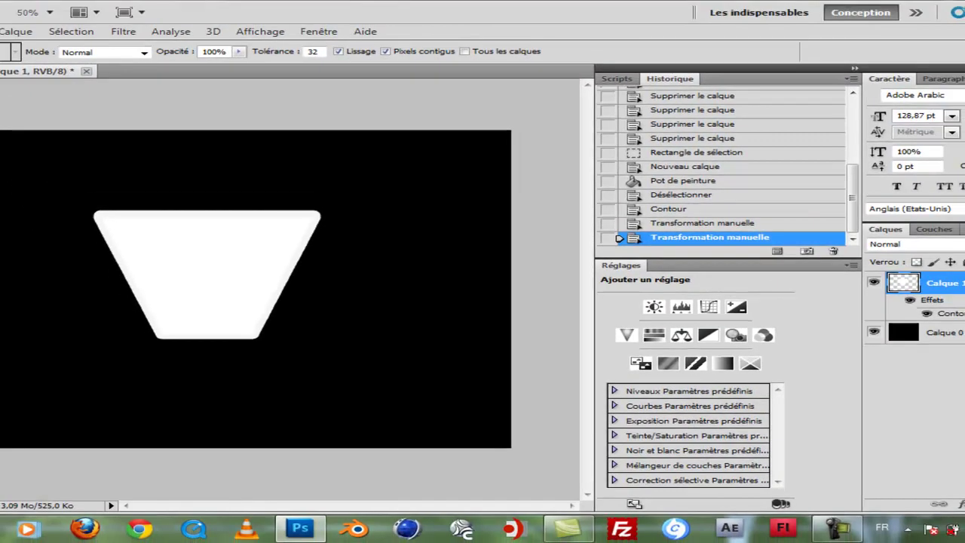
key("ctrl+shift+alt+n")
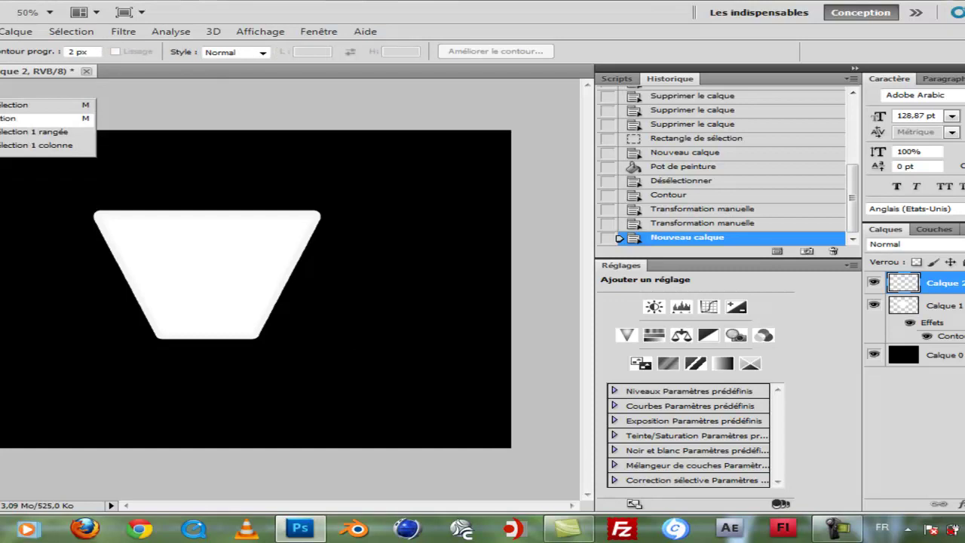
Fill an elliptical selection across the cup's top with white on Calque 2, then deselect.
left_click(19, 118)
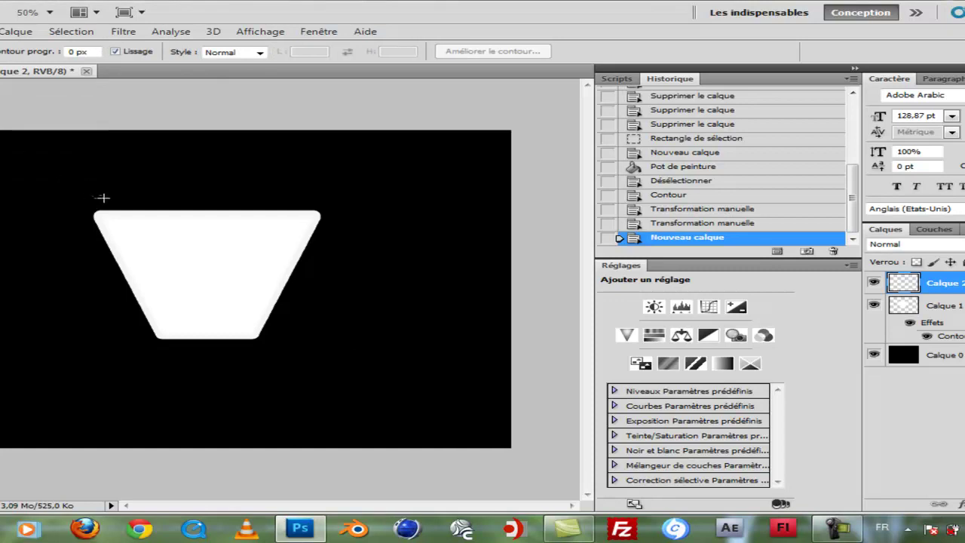
left_click_drag(270, 211, 320, 212)
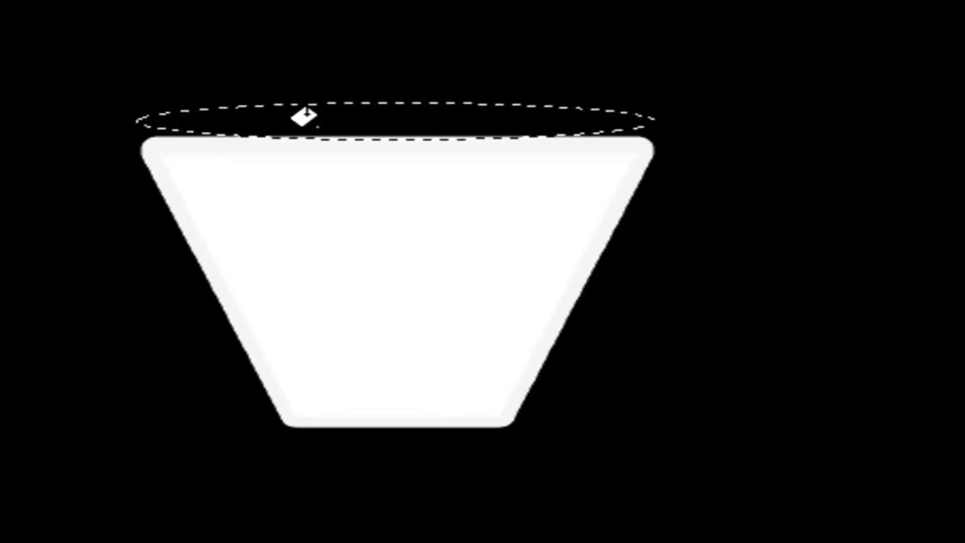
key("alt+BackSpace")
key("g")
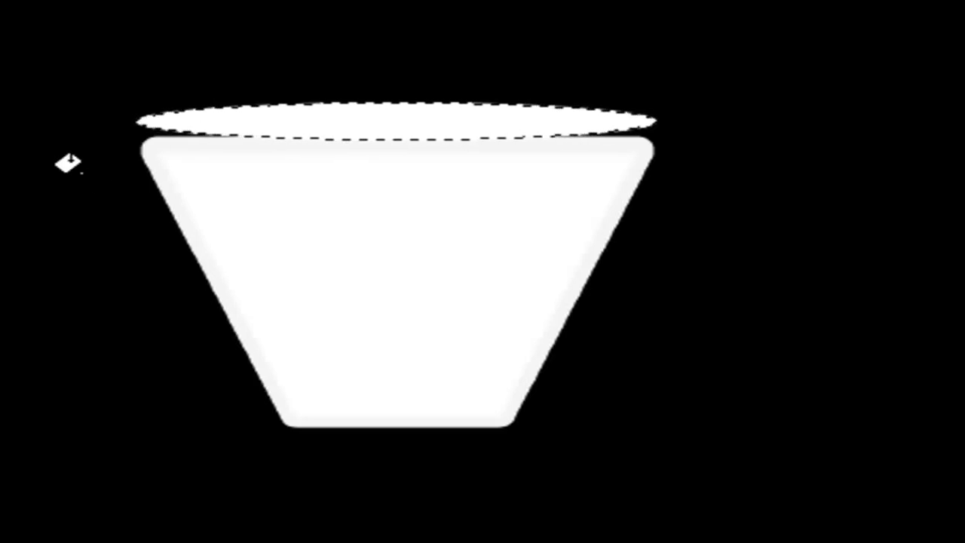
key("v")
key("ctrl+d")
key("g")
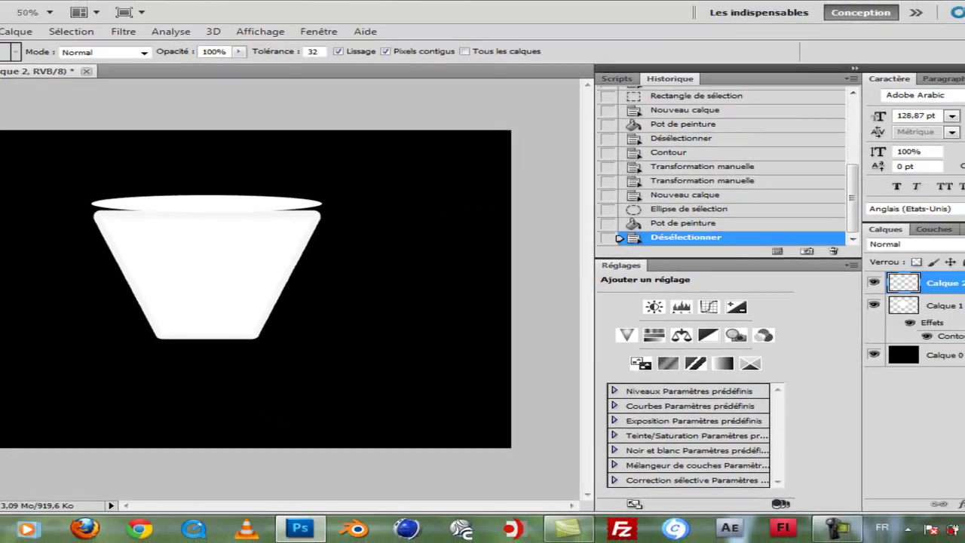
Move the white oval down onto the cup and narrow its right side to the body's width.
key("v")
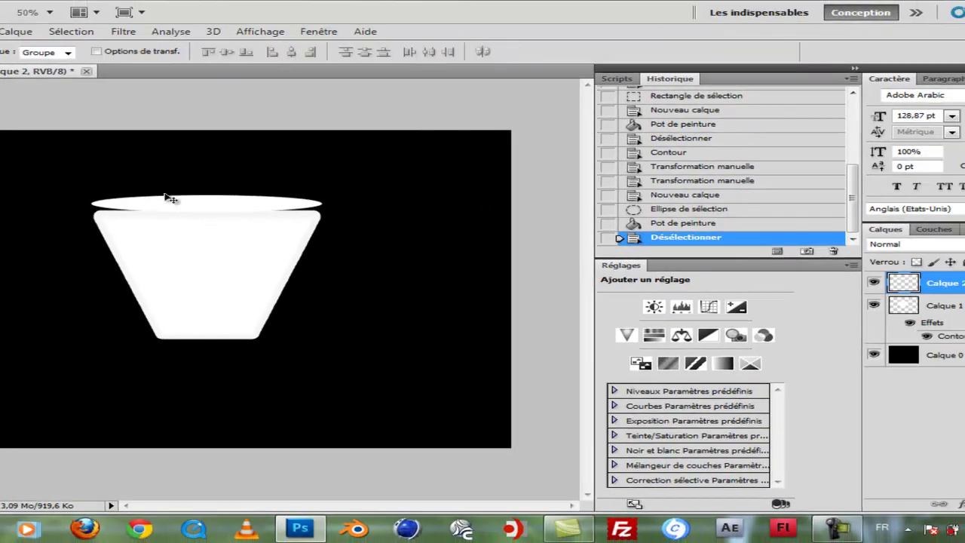
left_click_drag(167, 203, 168, 213)
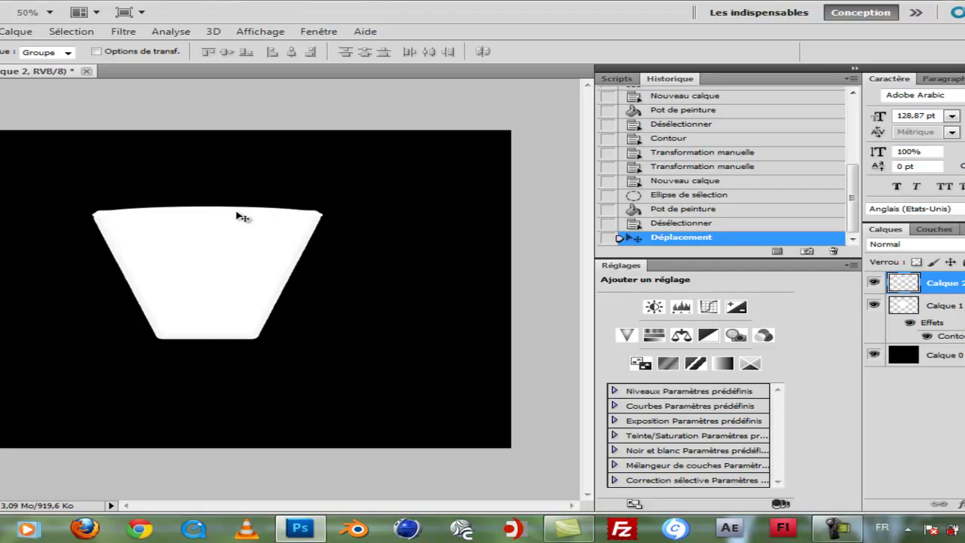
key("ctrl+t")
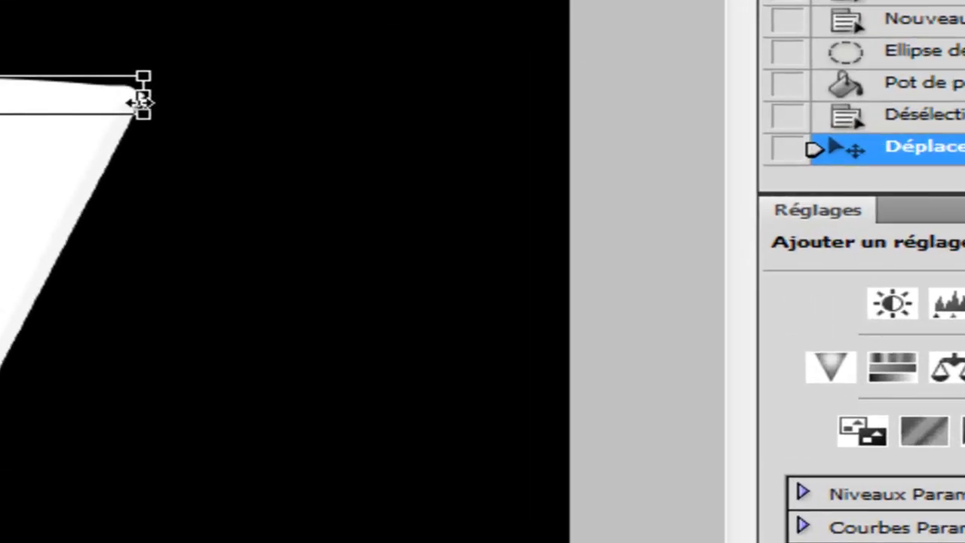
left_click_drag(144, 103, 128, 103)
key("Return")
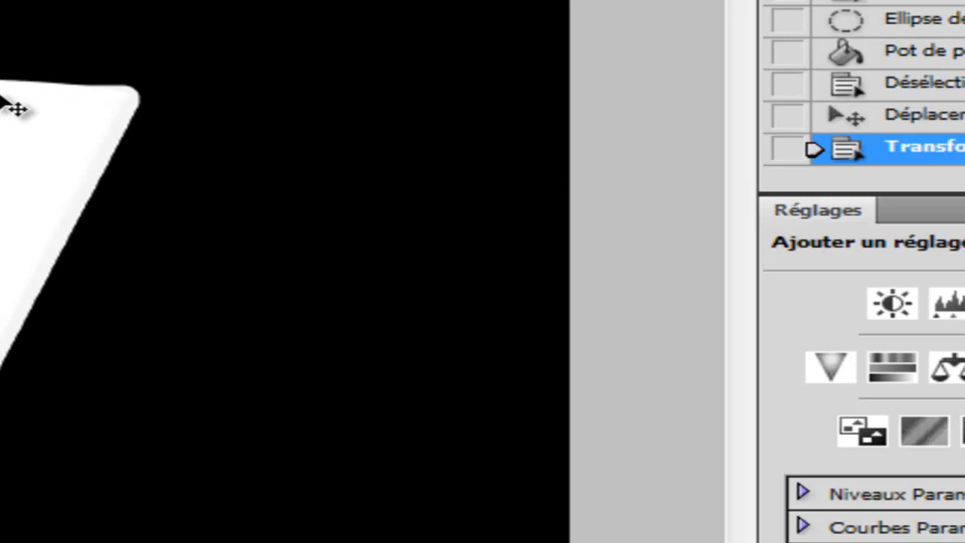
key("ctrl+t")
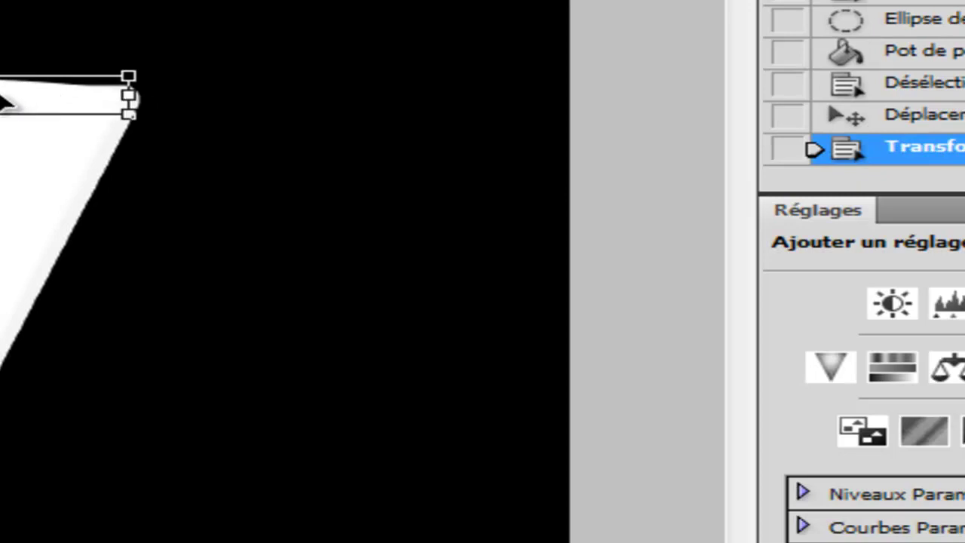
key("Right")
key("Right")
key("Right")
key("Return")
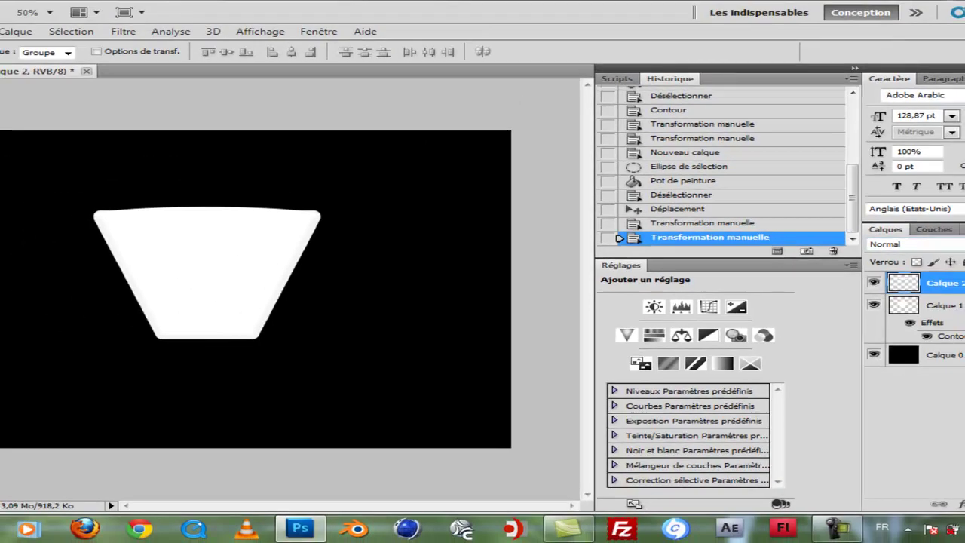
Give the rim layer a 21 px near-black Contour stroke in Obscurcir blend mode.
double_click(905, 282)
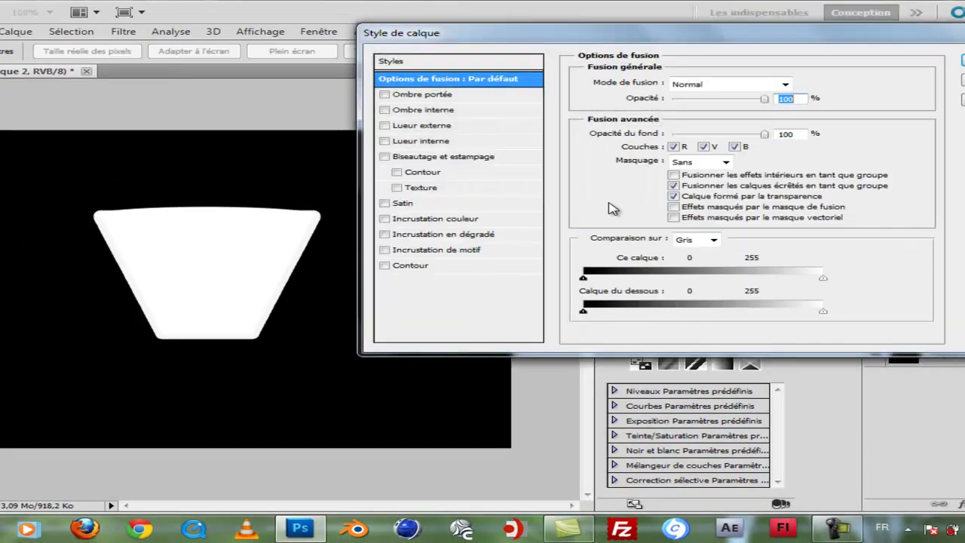
left_click(414, 267)
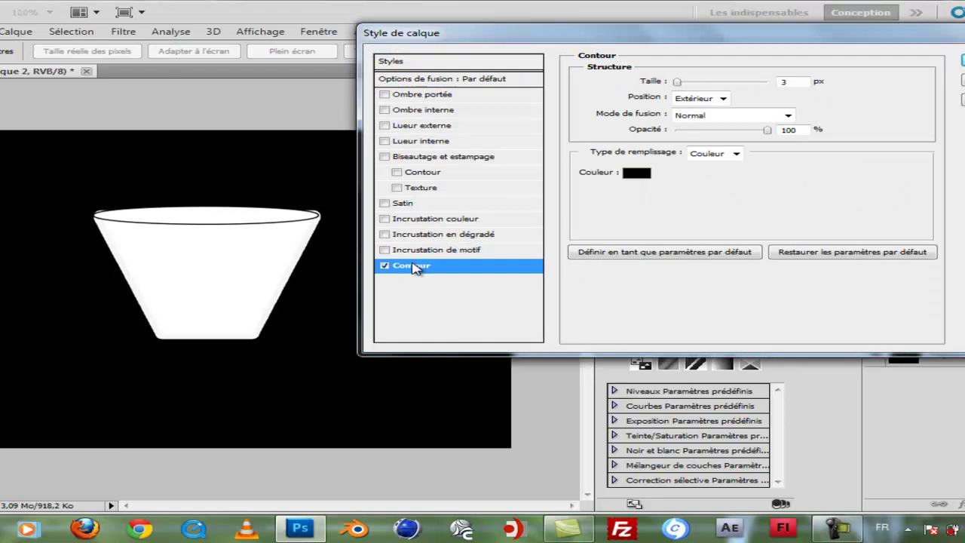
left_click_drag(679, 84, 691, 85)
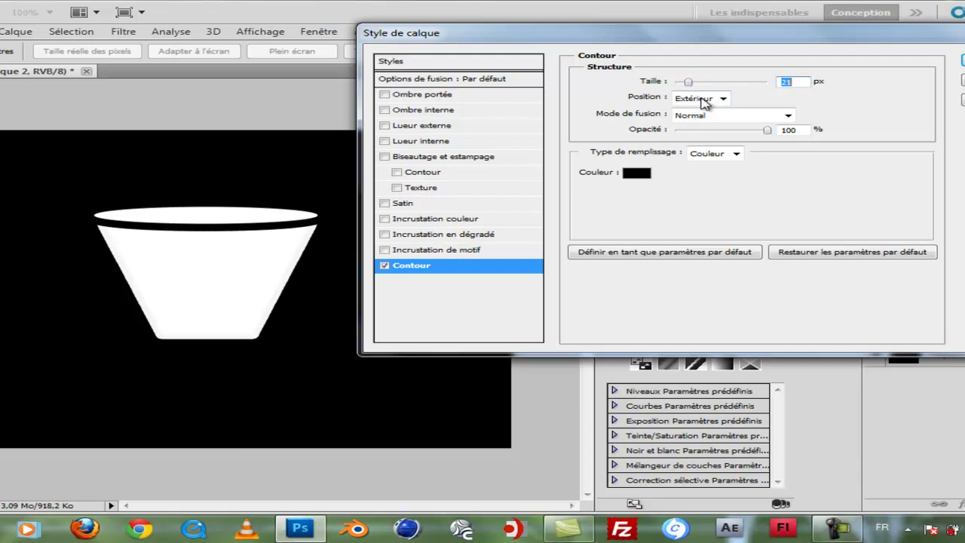
left_click(722, 117)
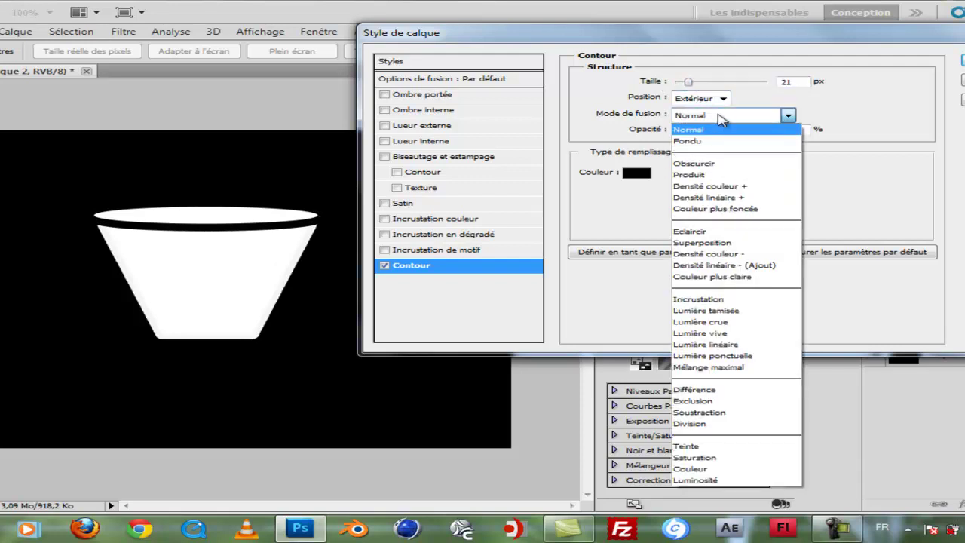
left_click(694, 163)
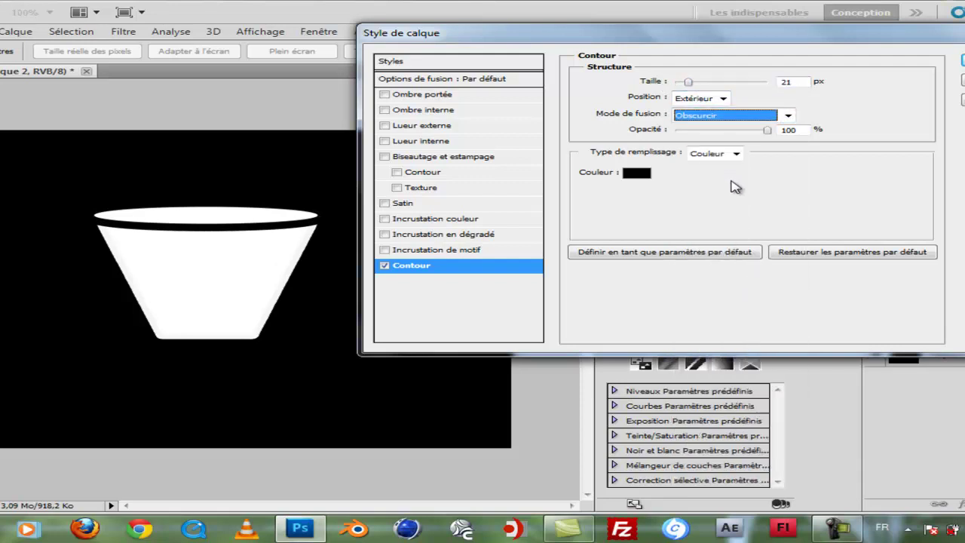
left_click(638, 172)
left_click_drag(767, 207, 766, 174)
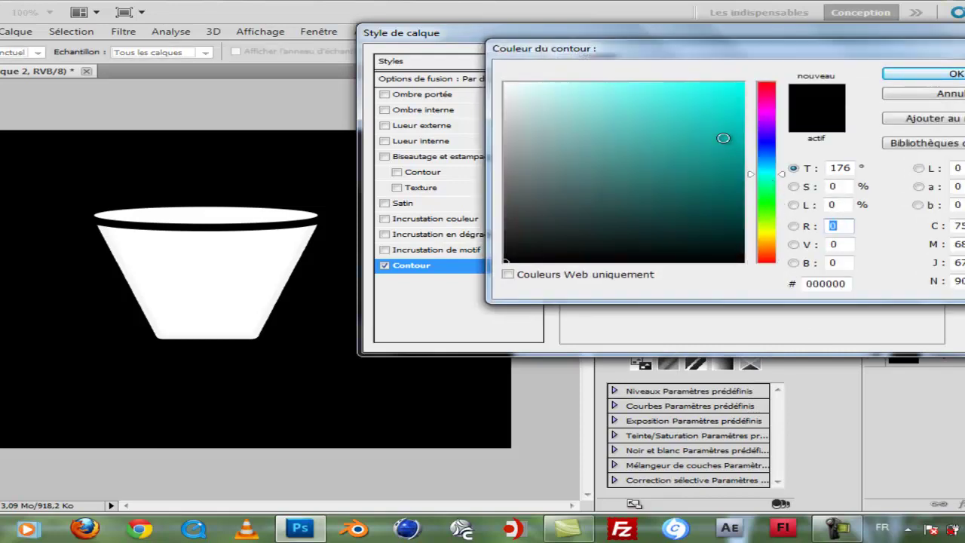
left_click(723, 138)
left_click(508, 90)
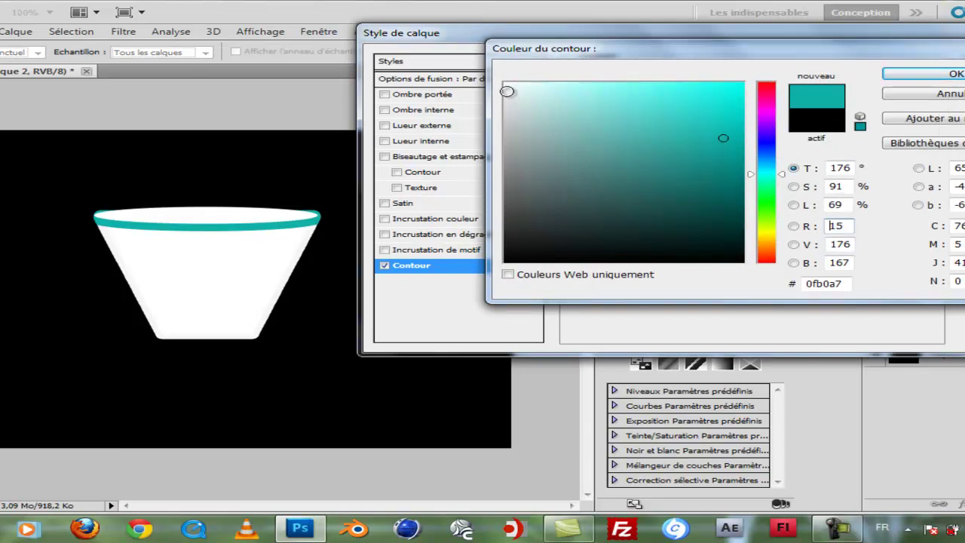
left_click(551, 253)
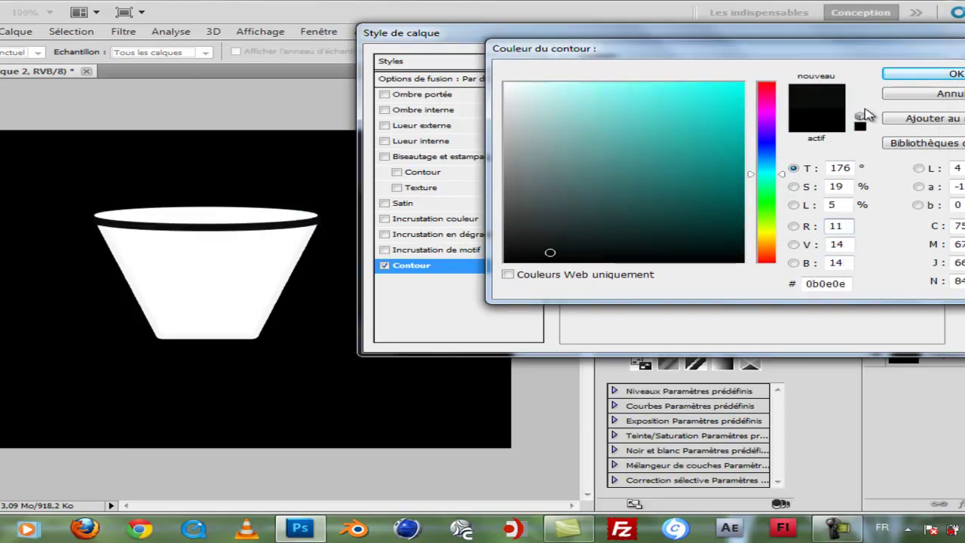
left_click(912, 74)
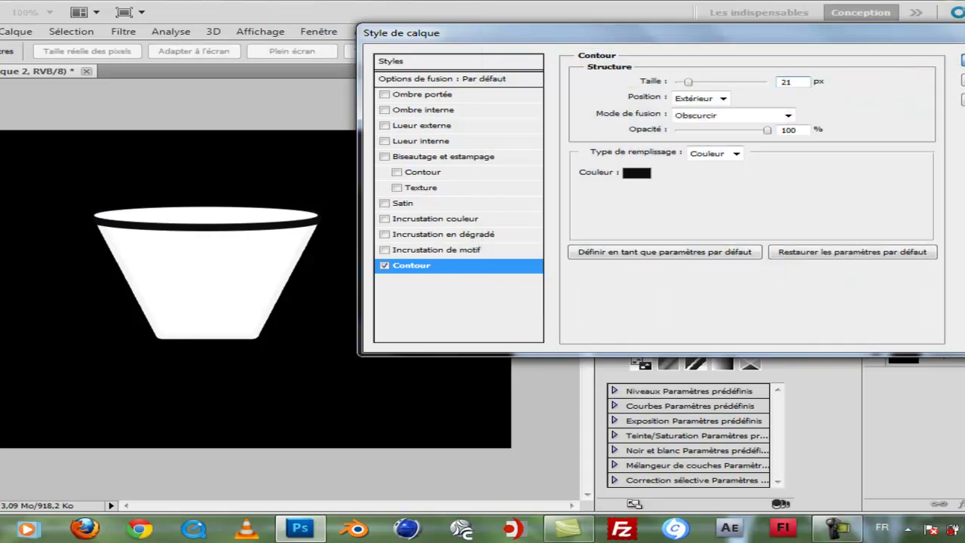
key("Return")
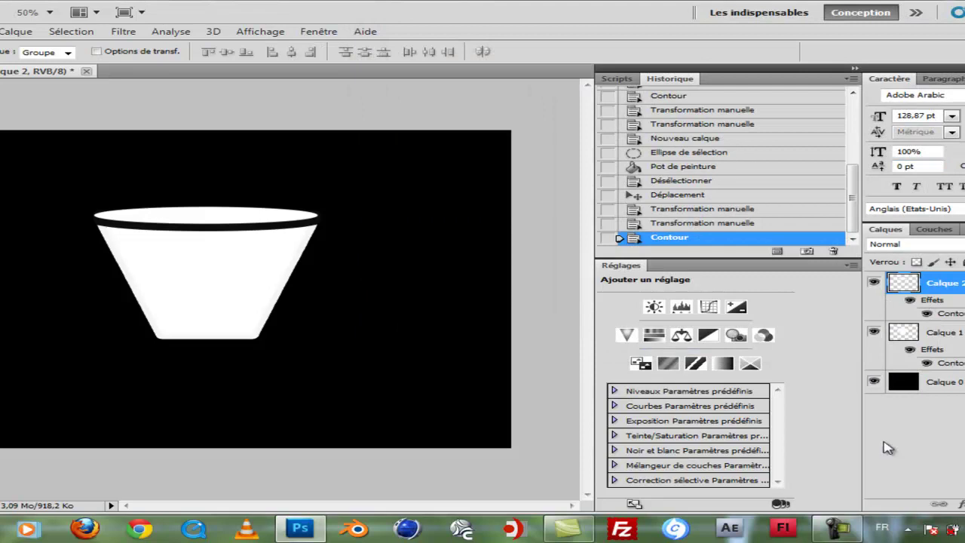
Fill an oval under the cup white on new layer Calque 3 and nudge it up against the base.
key("m")
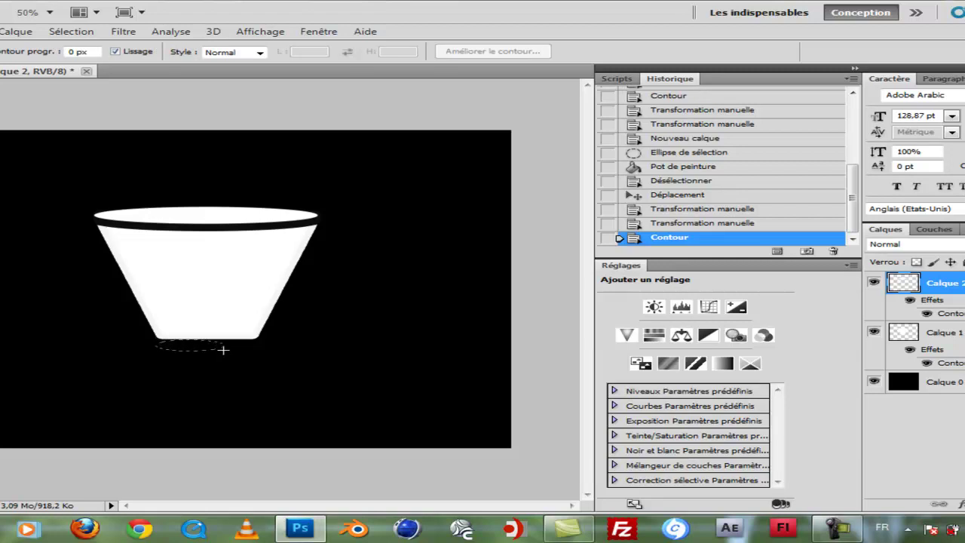
left_click_drag(241, 350, 258, 347)
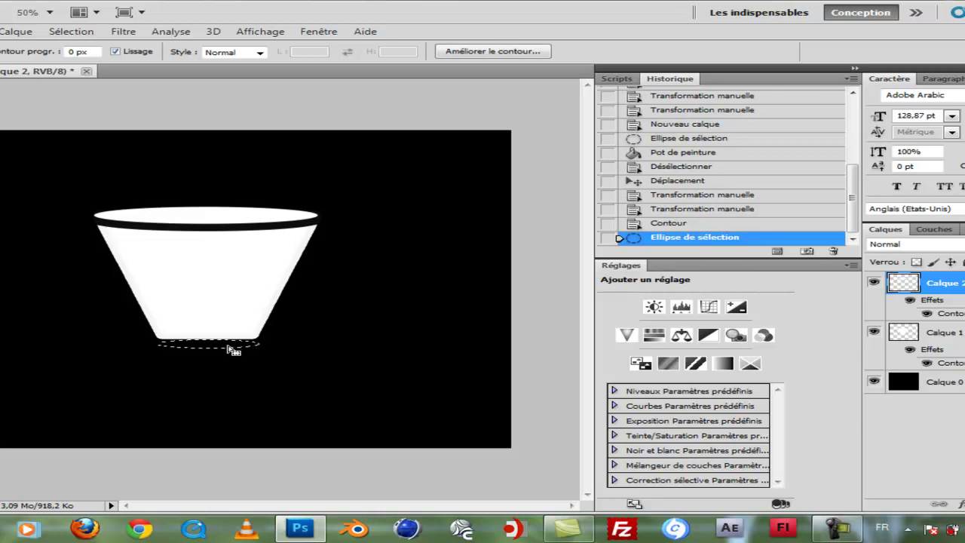
key("ctrl+shift+alt+n")
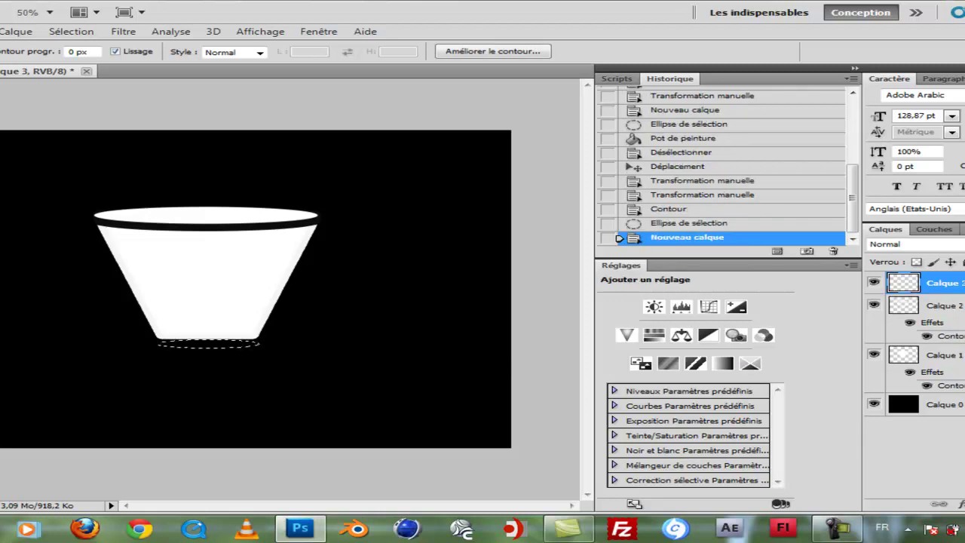
key("g")
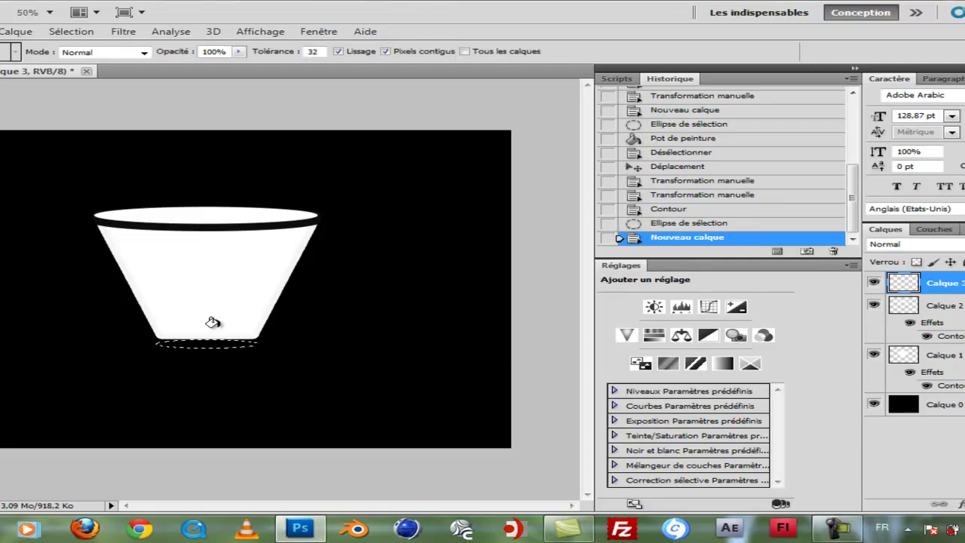
left_click(204, 344)
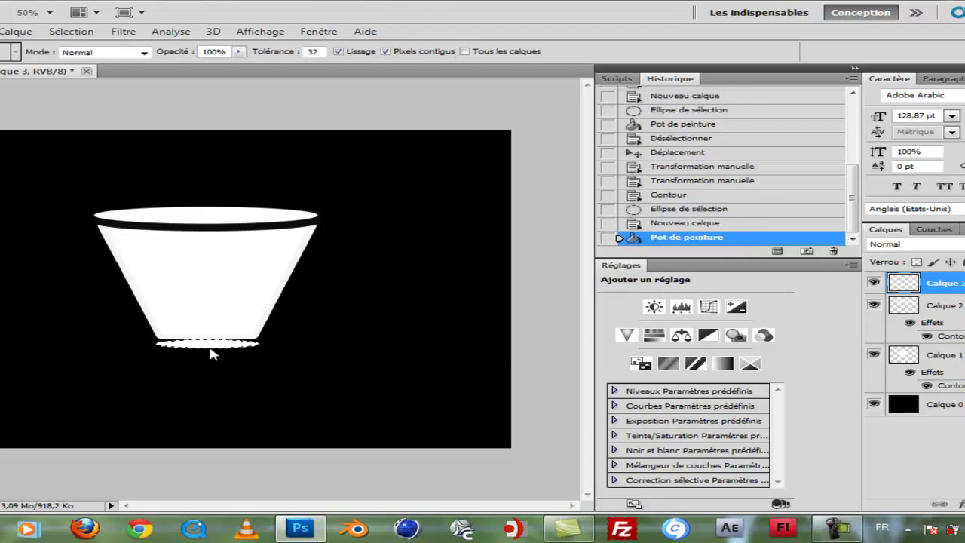
key("ctrl+d")
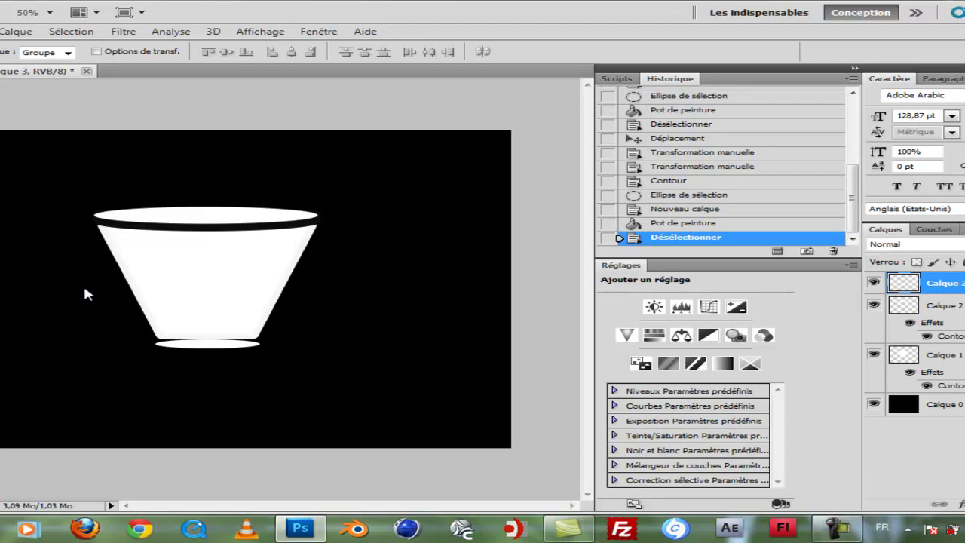
key("Up")
key("Up")
key("Up")
key("Up")
key("Up")
key("Up")
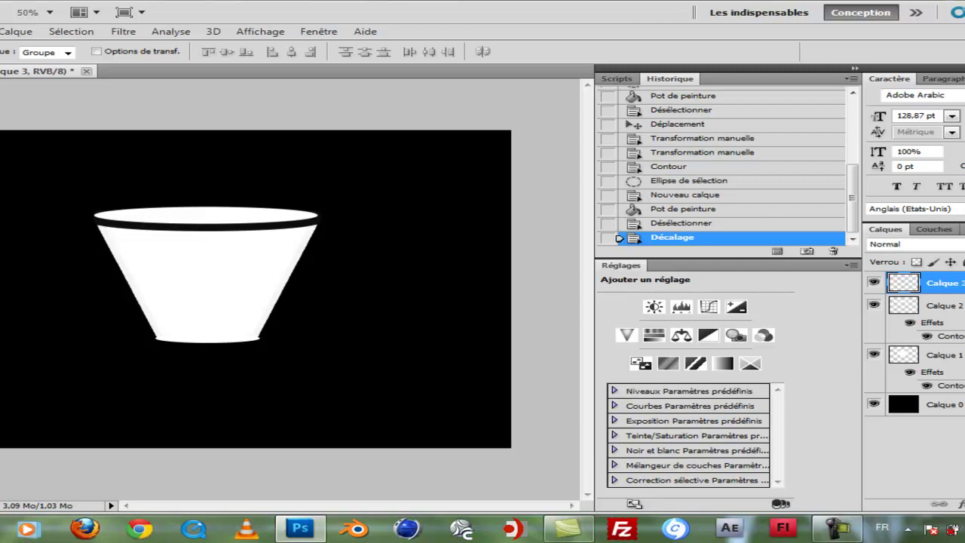
key("z")
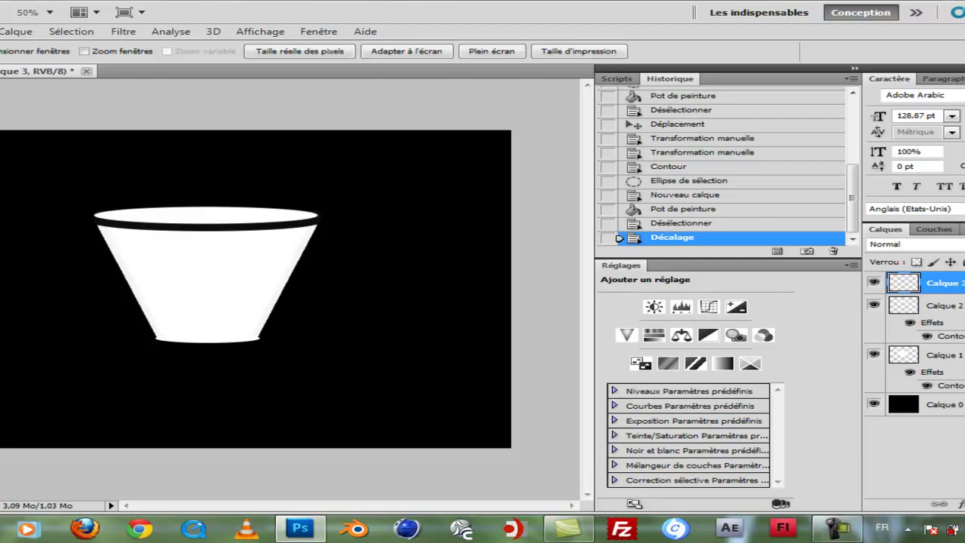
Zoom in on the base and smudge the cup body's pointed bottom tip with Doigt.
left_click(239, 322)
left_click(242, 378)
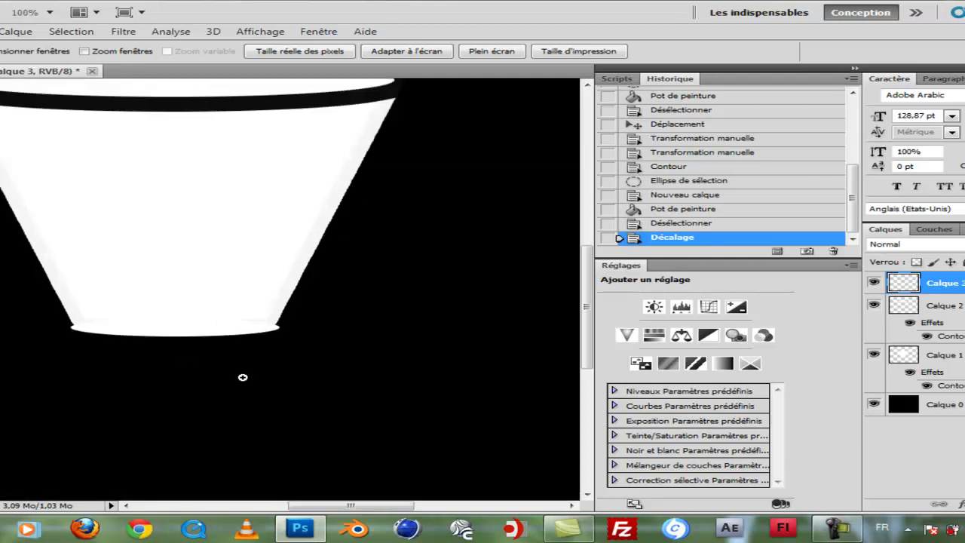
left_click(196, 319)
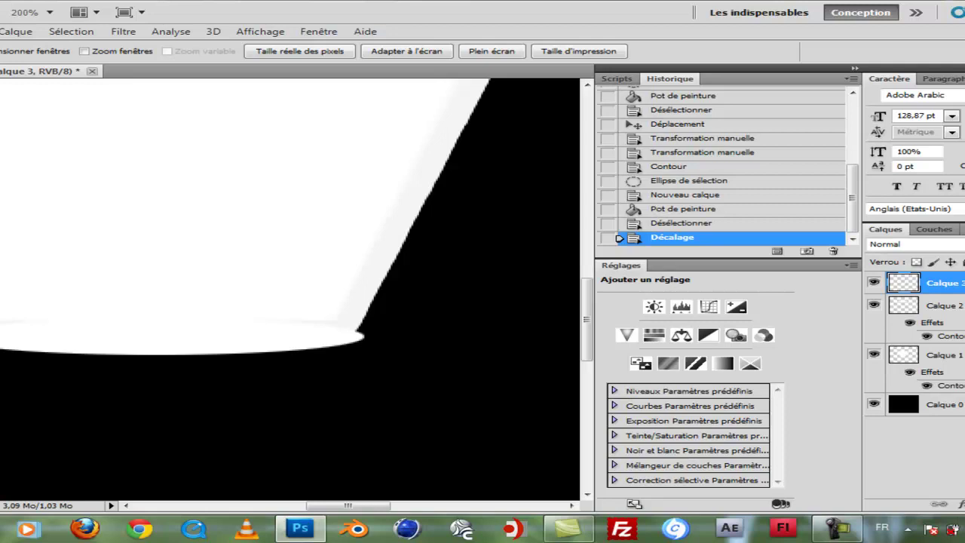
key("r")
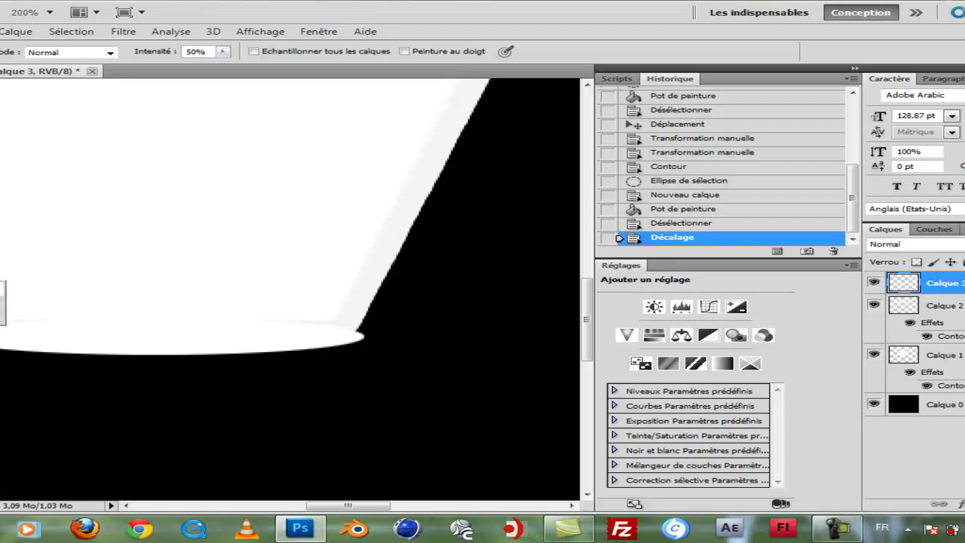
mouse_move(384, 324)
left_mouse_down()
mouse_move(362, 294)
mouse_move(362, 335)
left_mouse_up()
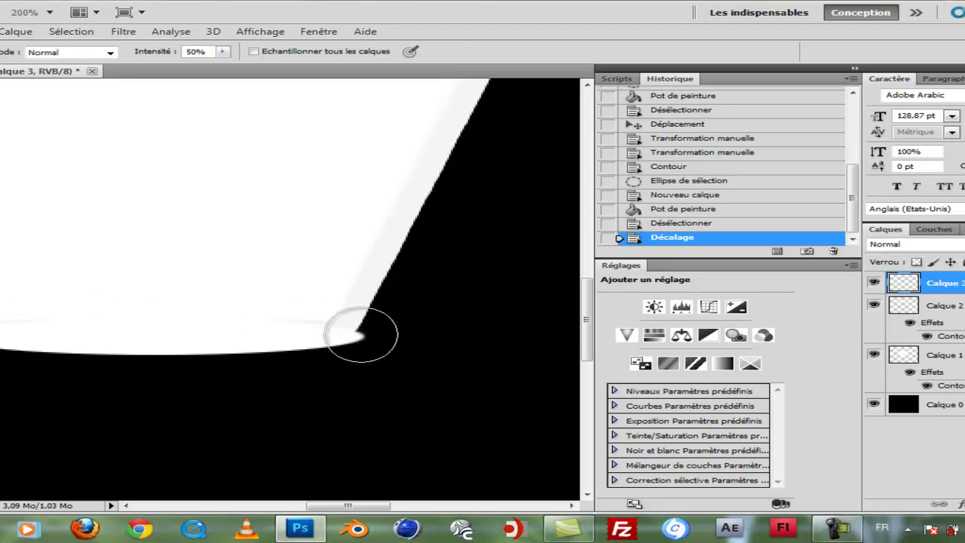
left_click_drag(352, 280, 332, 336)
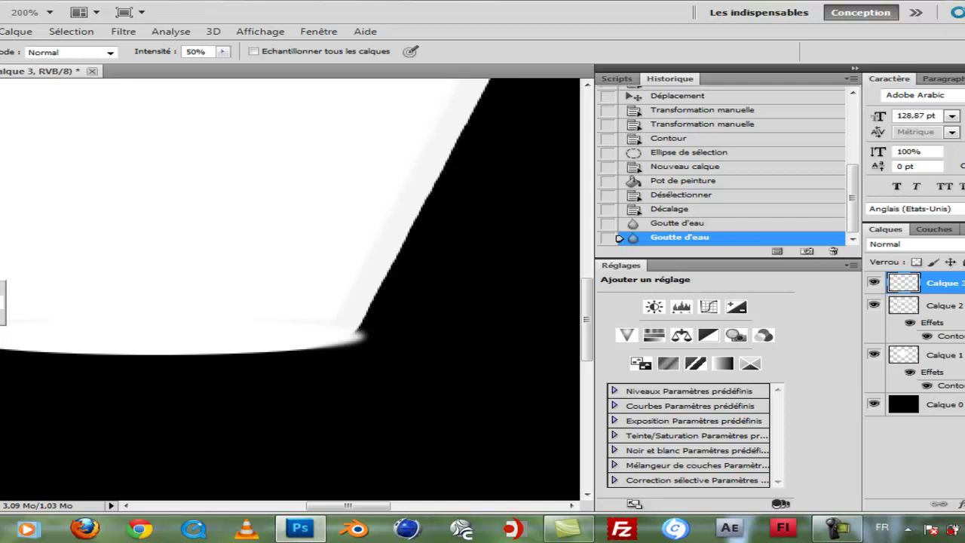
Change the smudge brush, blend the corner smear along the cup's edge, and zoom back to 100%.
key("shift+r")
right_click(4, 325)
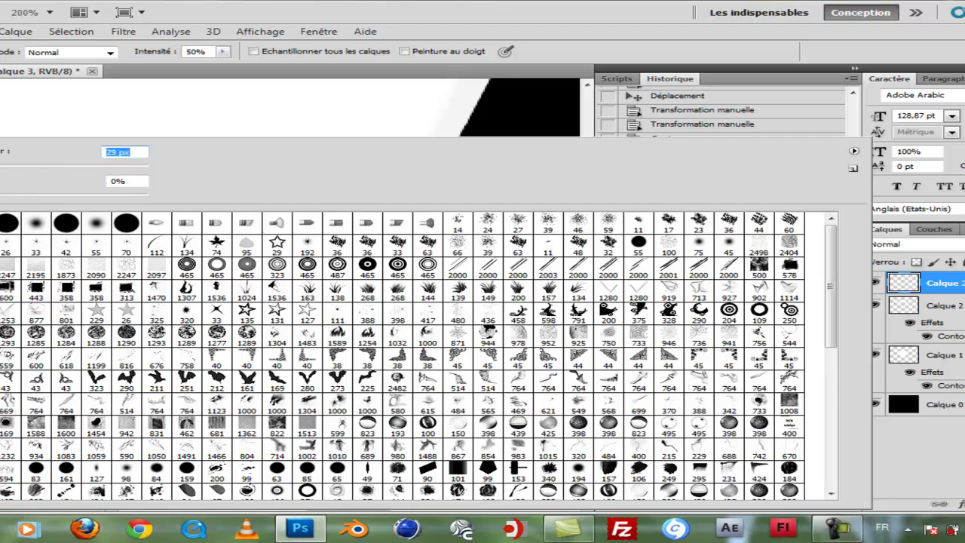
key("Return")
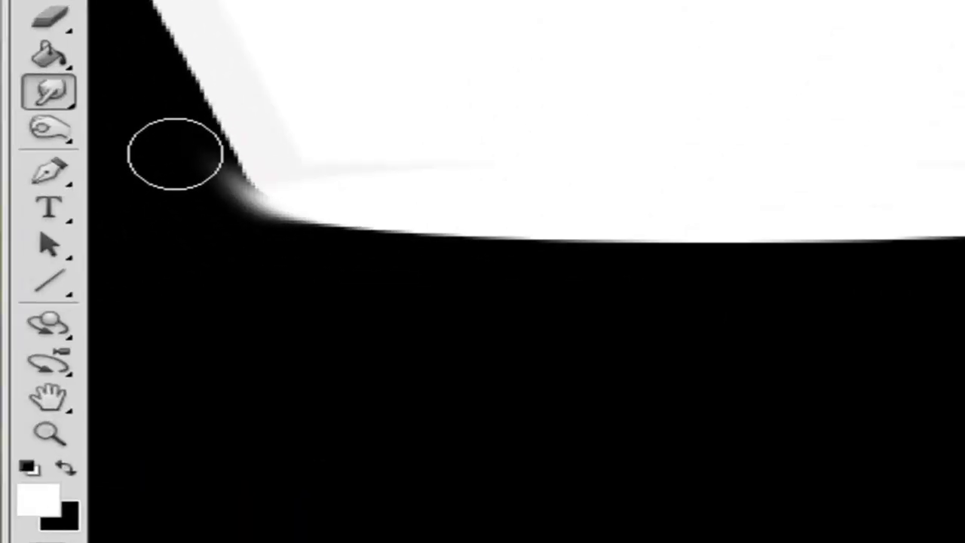
mouse_move(199, 198)
left_mouse_down()
mouse_move(171, 119)
mouse_move(189, 186)
mouse_move(171, 136)
mouse_move(166, 161)
mouse_move(183, 178)
mouse_move(185, 134)
mouse_move(169, 185)
mouse_move(194, 173)
mouse_move(159, 209)
mouse_move(209, 201)
mouse_move(126, 155)
mouse_move(176, 138)
mouse_move(192, 207)
mouse_move(209, 202)
mouse_move(209, 218)
mouse_move(233, 215)
left_mouse_up()
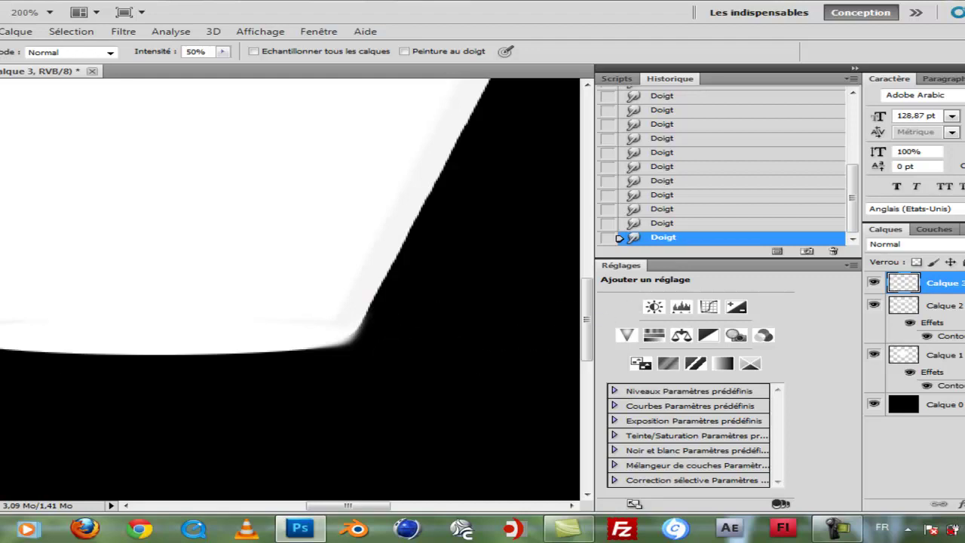
key("z")
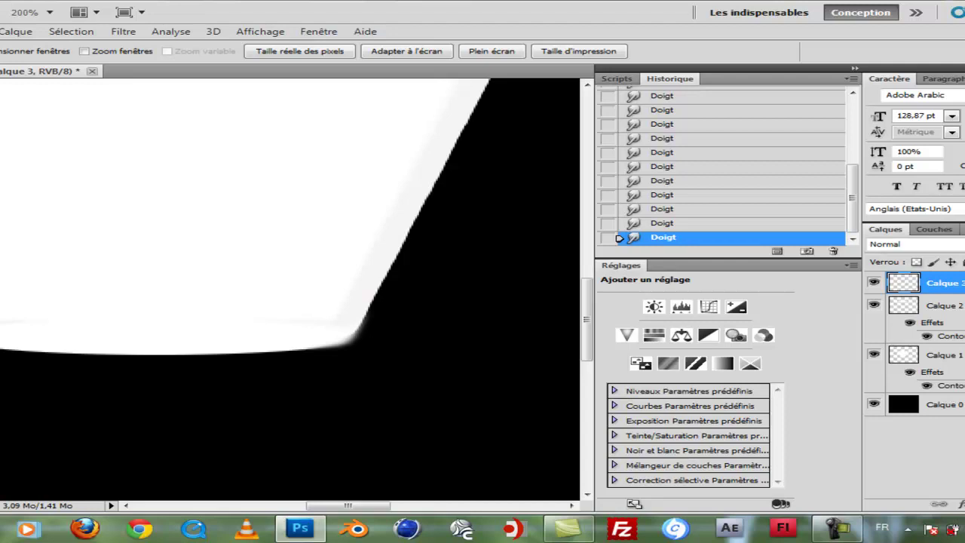
left_click(125, 151, "alt")
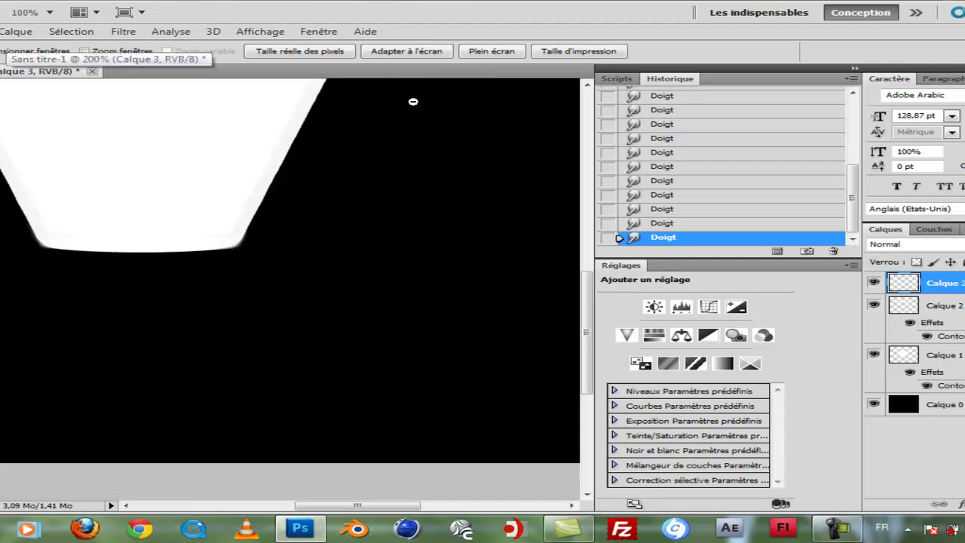
Draw an ellipse beside the cup and fill it white on the new layer.
left_click_drag(588, 280, 592, 245)
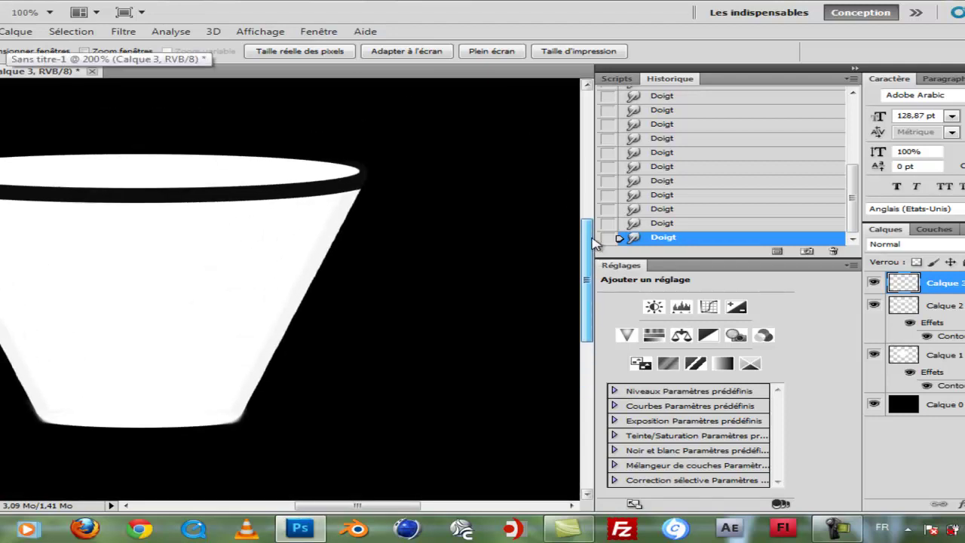
left_click(203, 262, "alt")
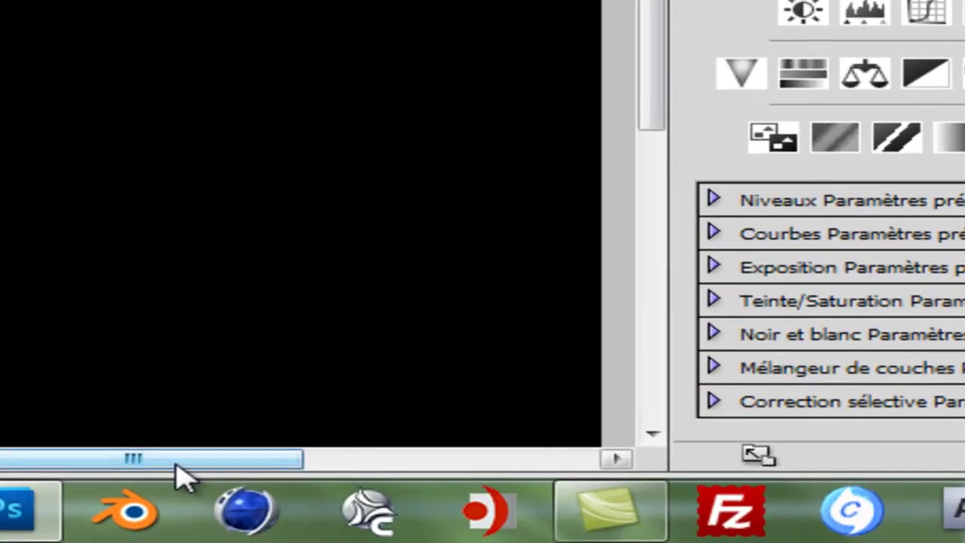
left_click_drag(253, 478, 223, 477)
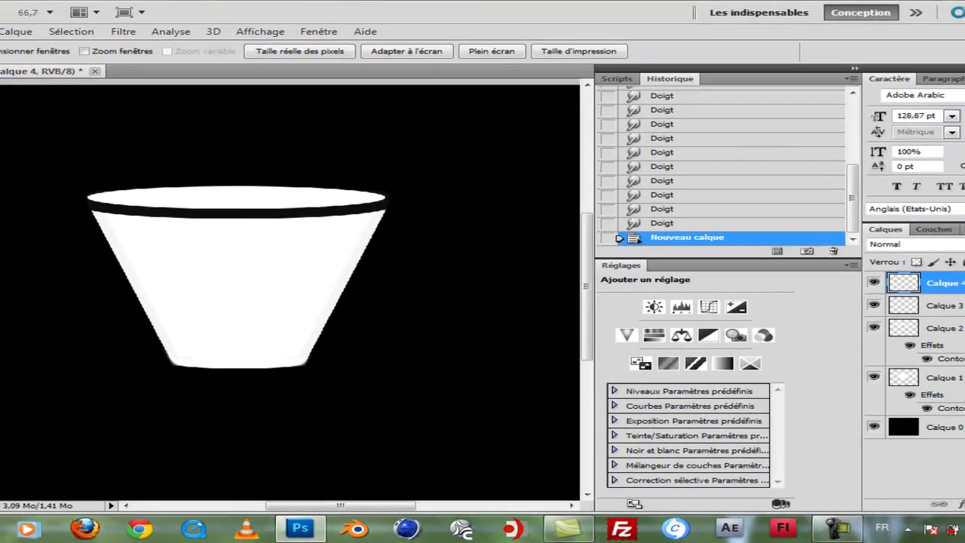
key("m")
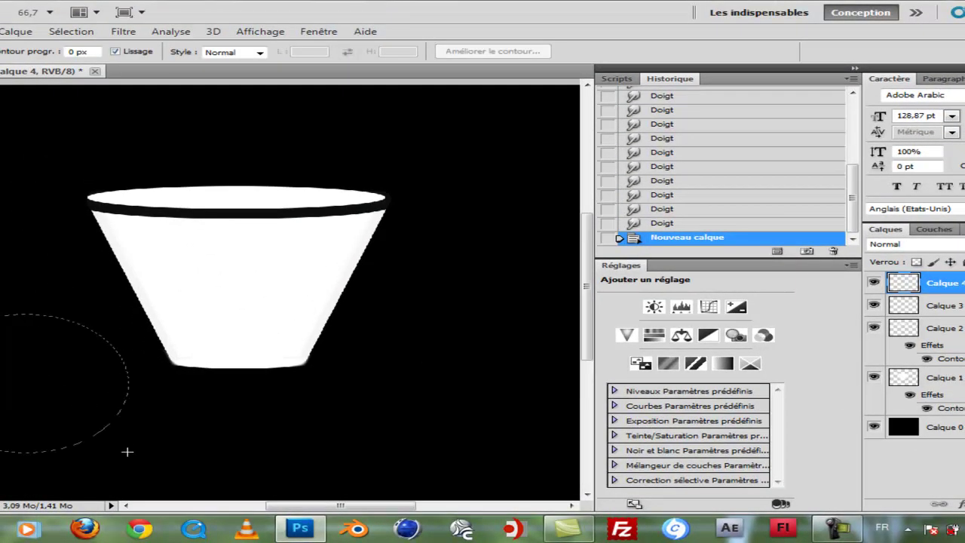
left_click_drag(128, 451, 128, 450)
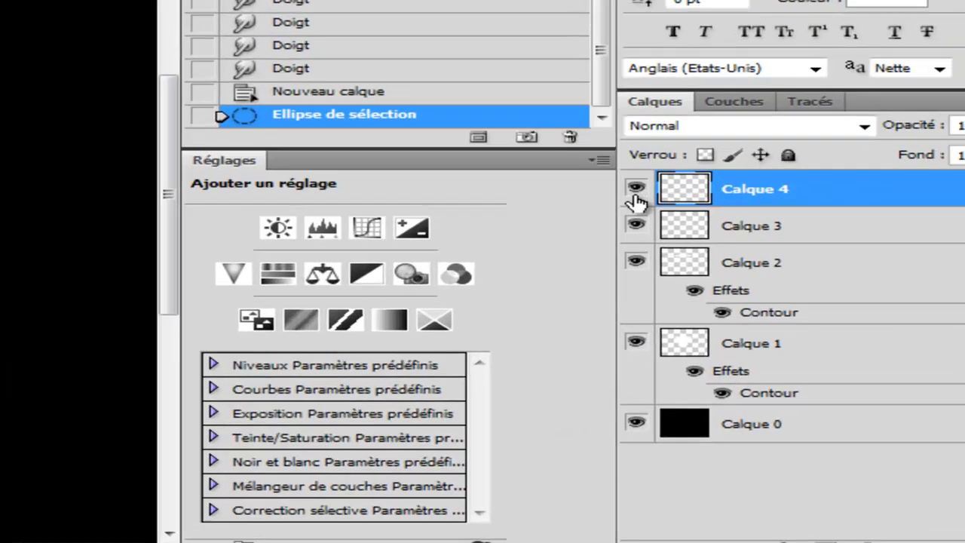
left_click(873, 285)
left_click(398, 112)
left_click(397, 112)
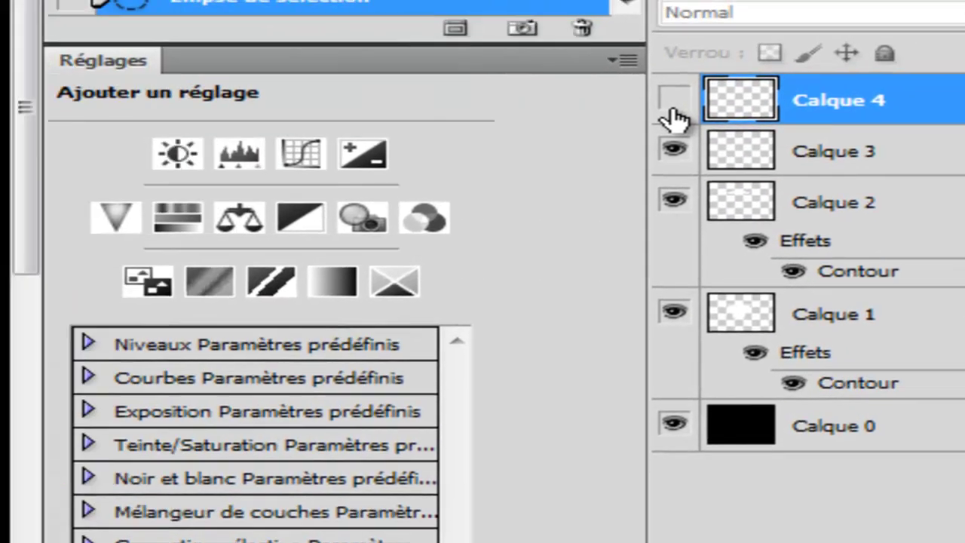
left_click(50, 107)
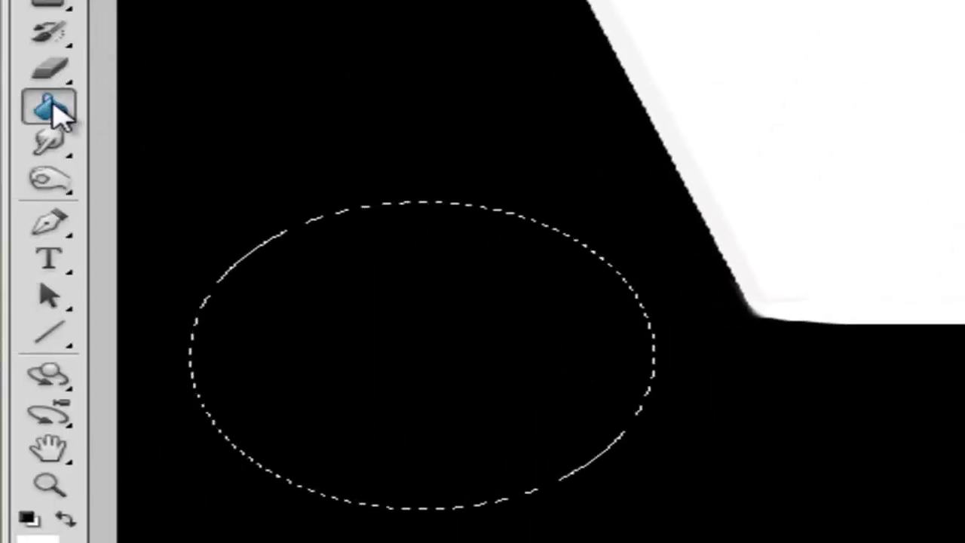
left_click(393, 332)
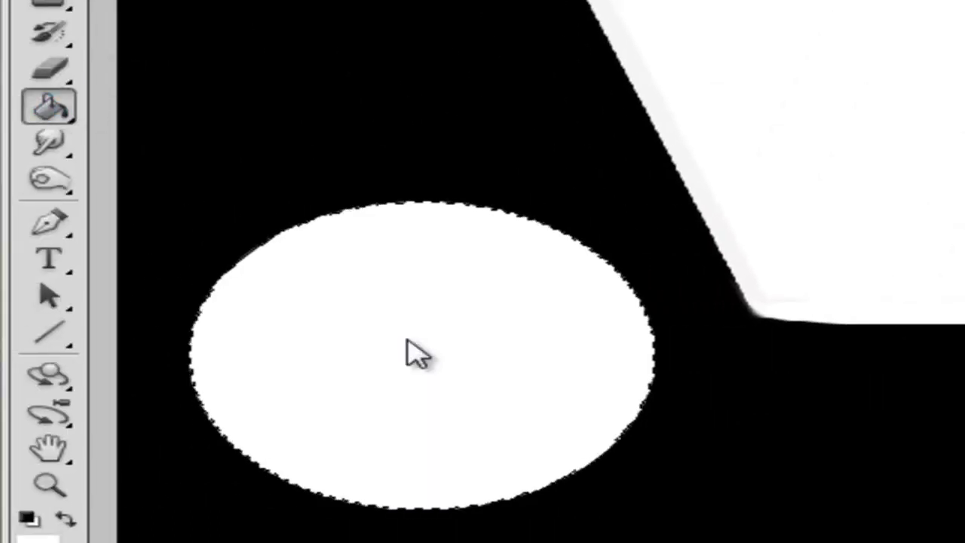
key("ctrl+d")
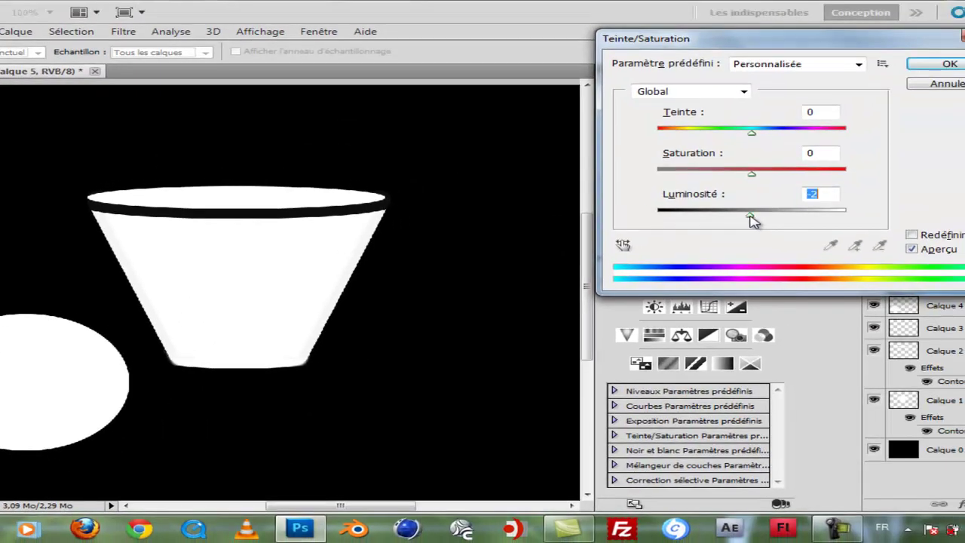
Darken the ellipse copy to grey (Lightness -61) and shift it right to reveal a crescent.
left_click_drag(751, 215, 694, 215)
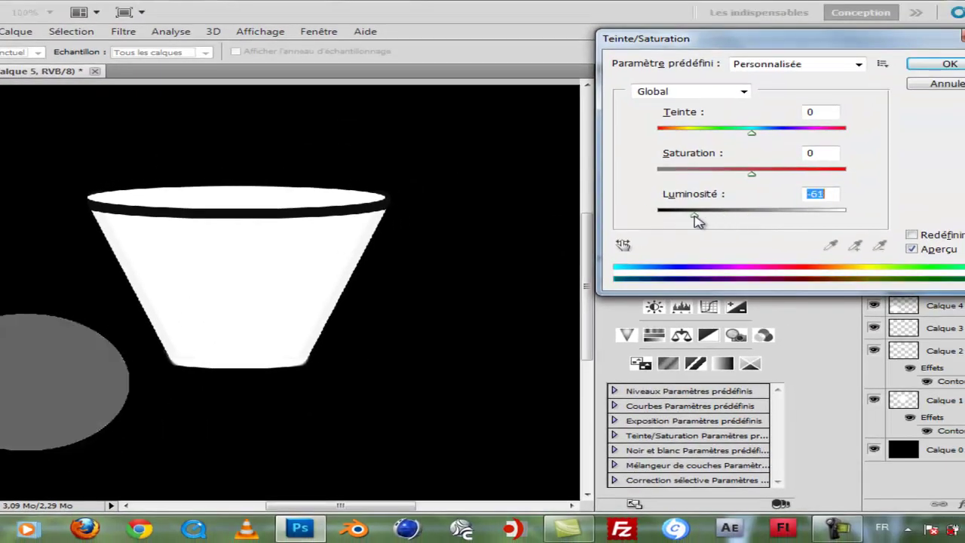
left_click(952, 63)
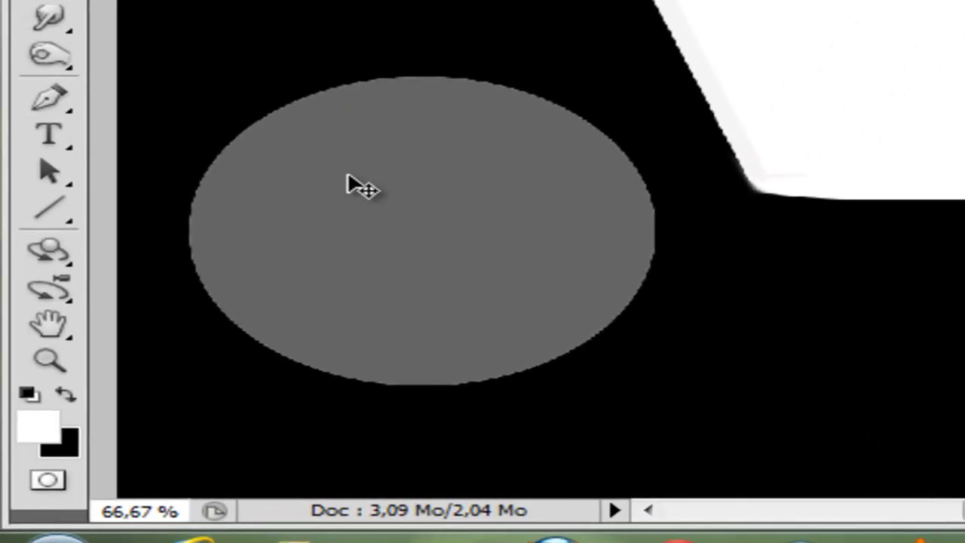
left_click_drag(351, 188, 383, 185)
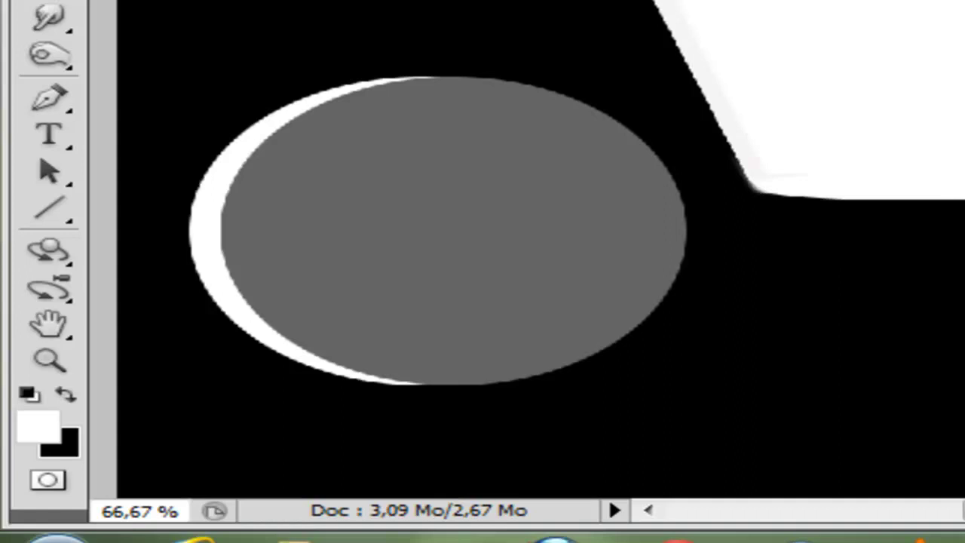
Cut the magic-wand-selected white crescent onto Calque 6 and delete the grey Calque 5.
left_click(200, 236)
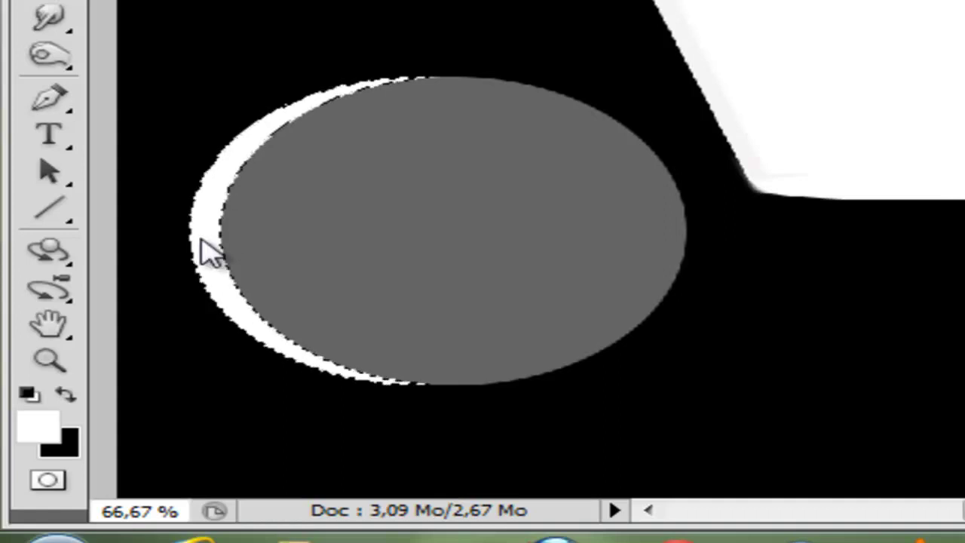
right_click(200, 237)
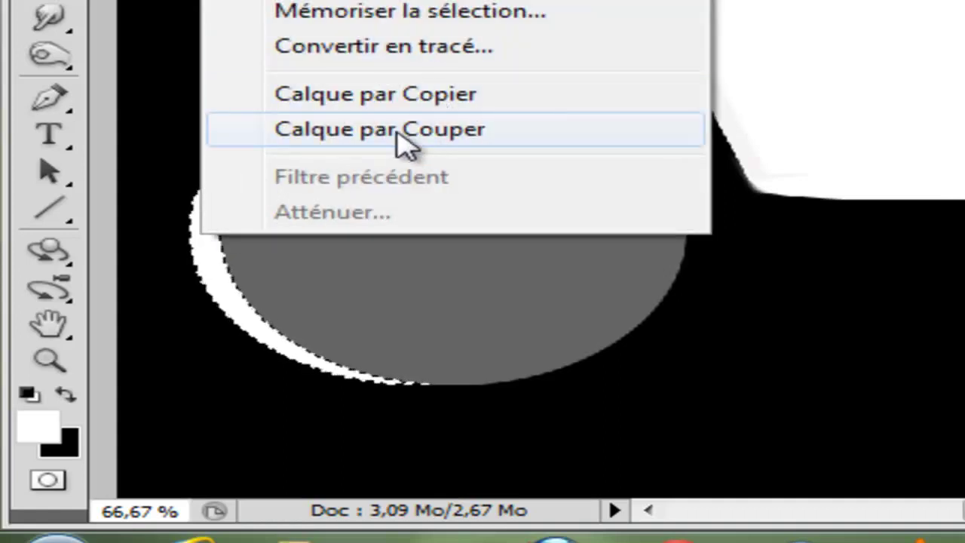
left_click(398, 129)
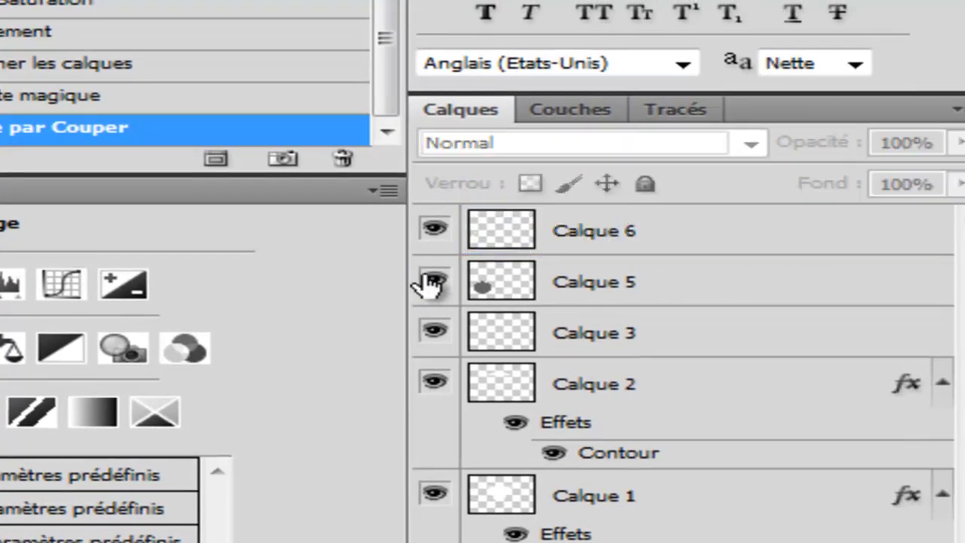
left_click(427, 283)
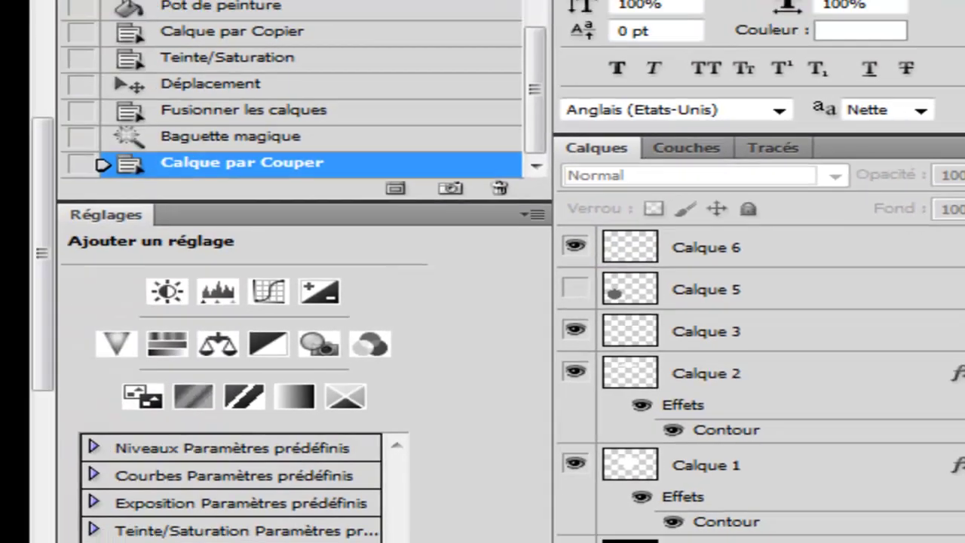
key("Delete")
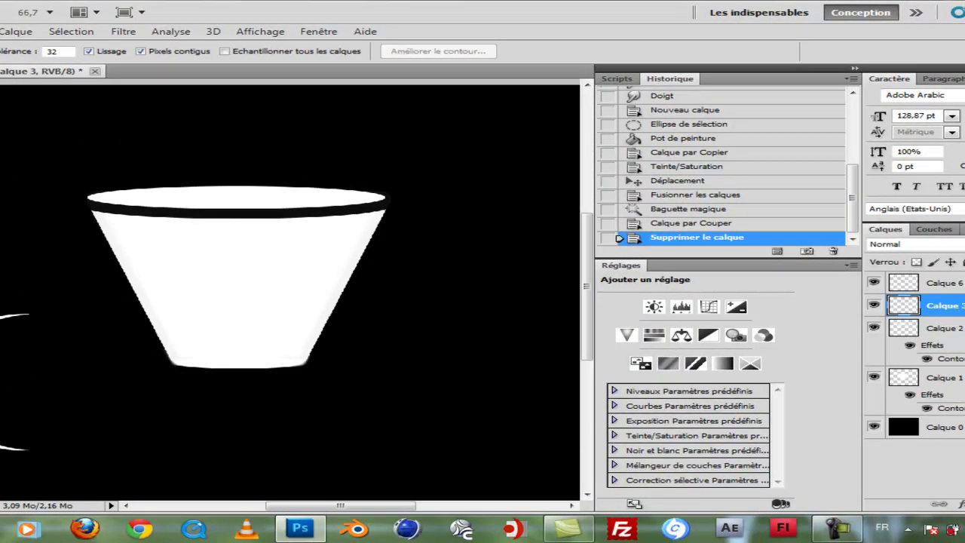
Free-transform the crescent layer Calque 6 instead of the cup bottom, enlarging and squashing it vertically.
key("ctrl+t")
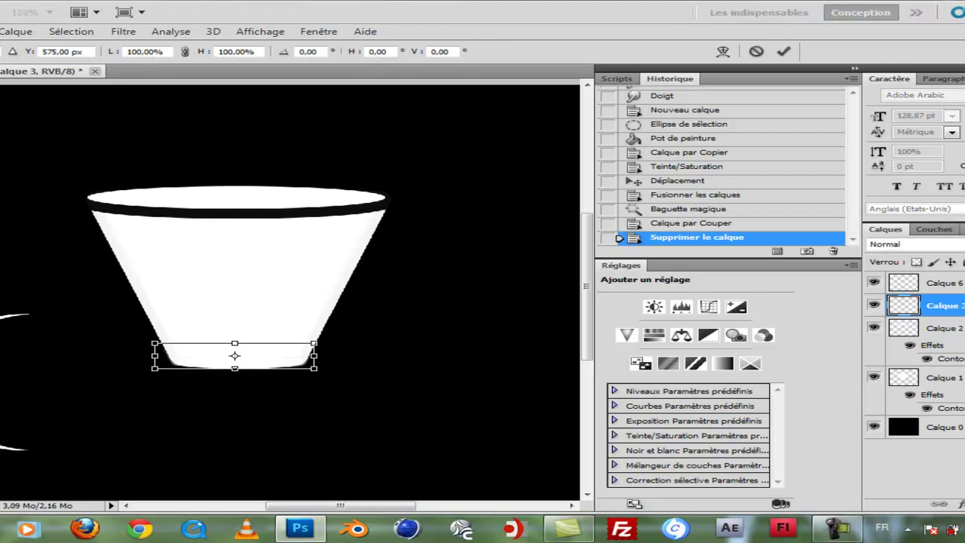
key("Escape")
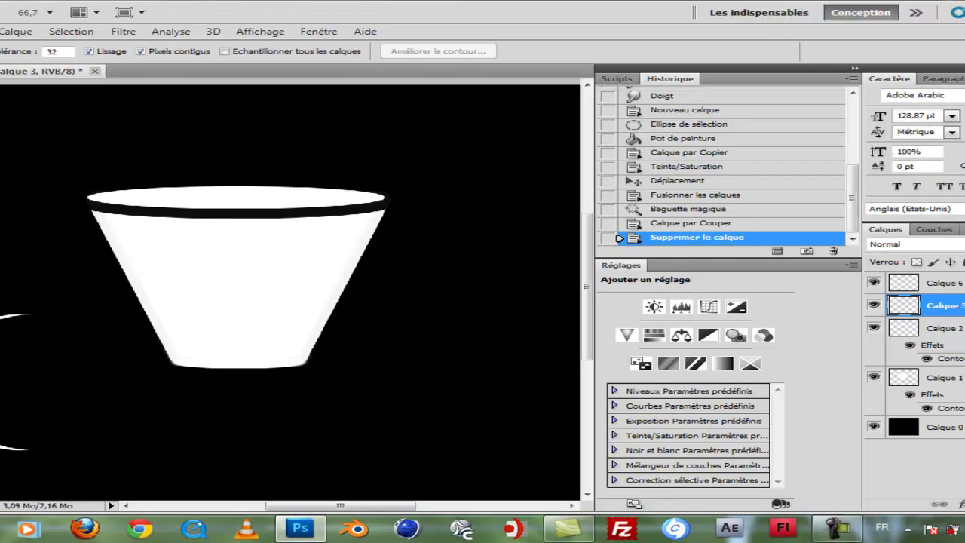
key("alt+bracketright")
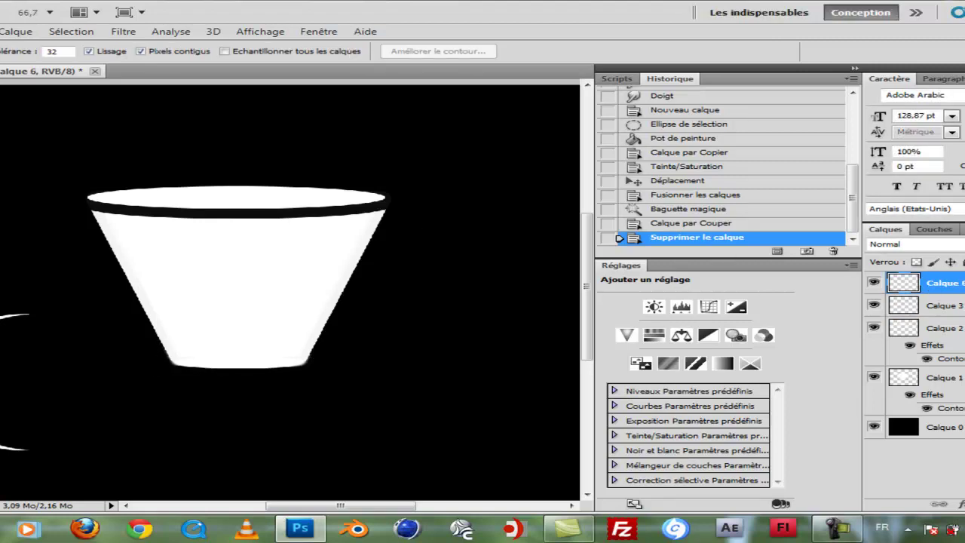
key("ctrl+t")
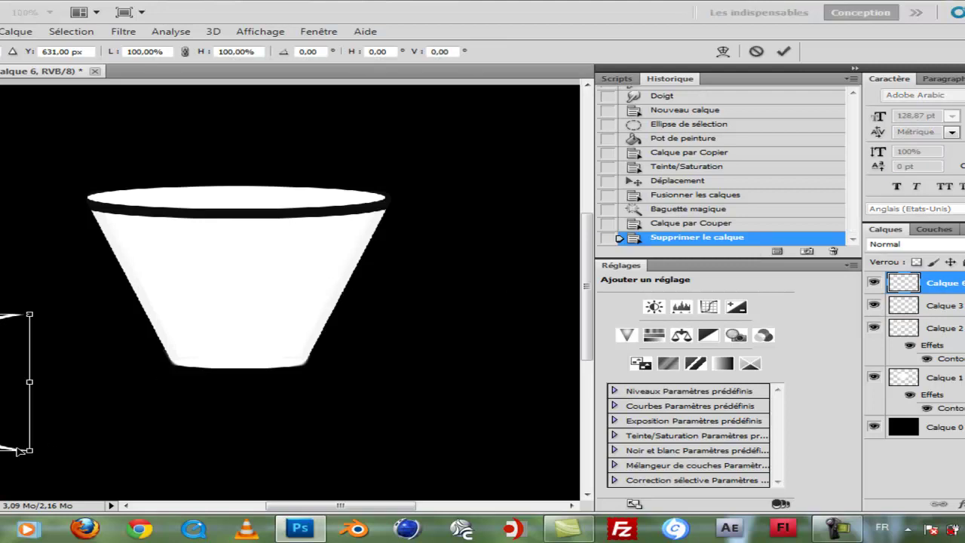
mouse_move(29, 451)
left_mouse_down()
mouse_move(44, 413)
mouse_move(6, 416)
mouse_move(76, 308)
left_mouse_up()
left_click_drag(109, 337, 112, 330)
Tilt, widen and move the crescent against the cup's left side, then layer it beneath Calque 1.
left_click_drag(4, 198, 56, 178)
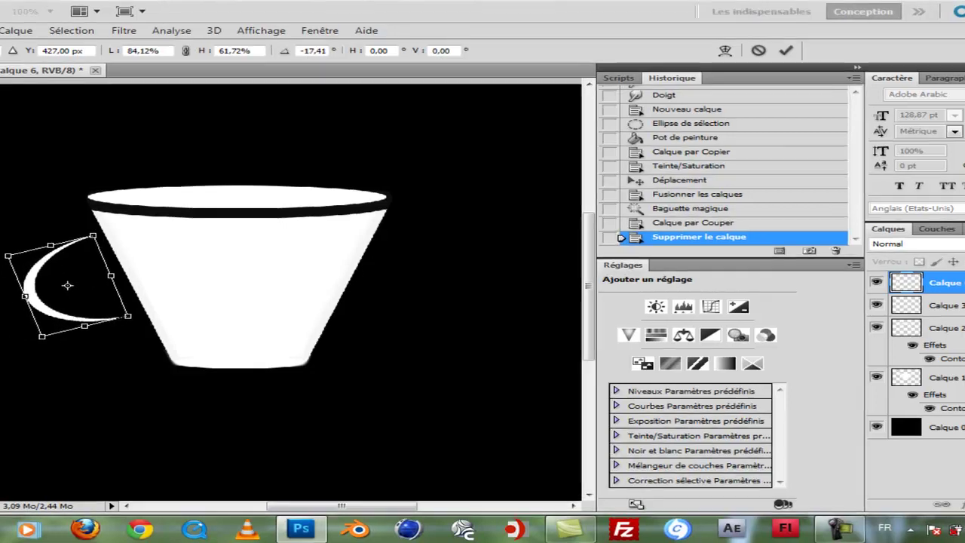
mouse_move(144, 151)
left_mouse_down()
mouse_move(136, 136)
mouse_move(190, 108)
left_mouse_up()
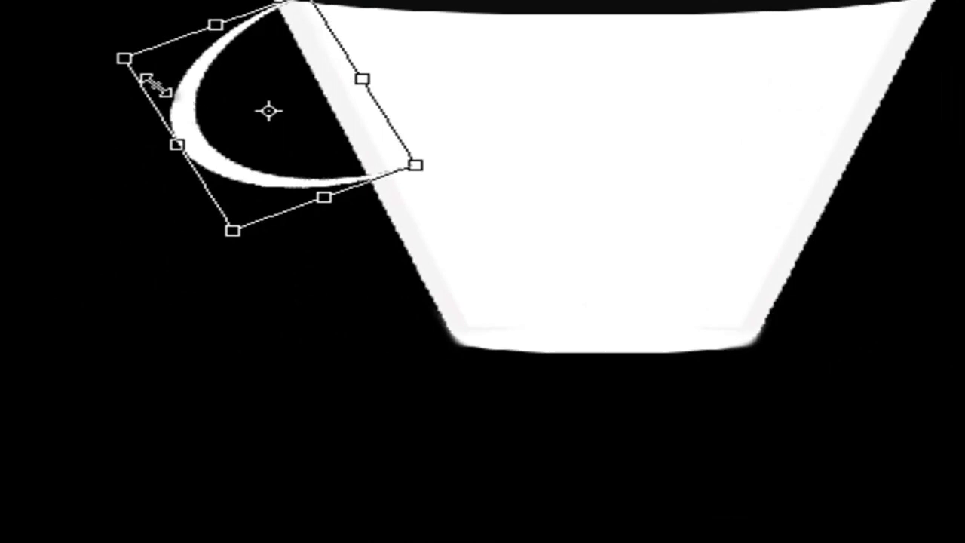
left_click_drag(75, 7, 101, 0)
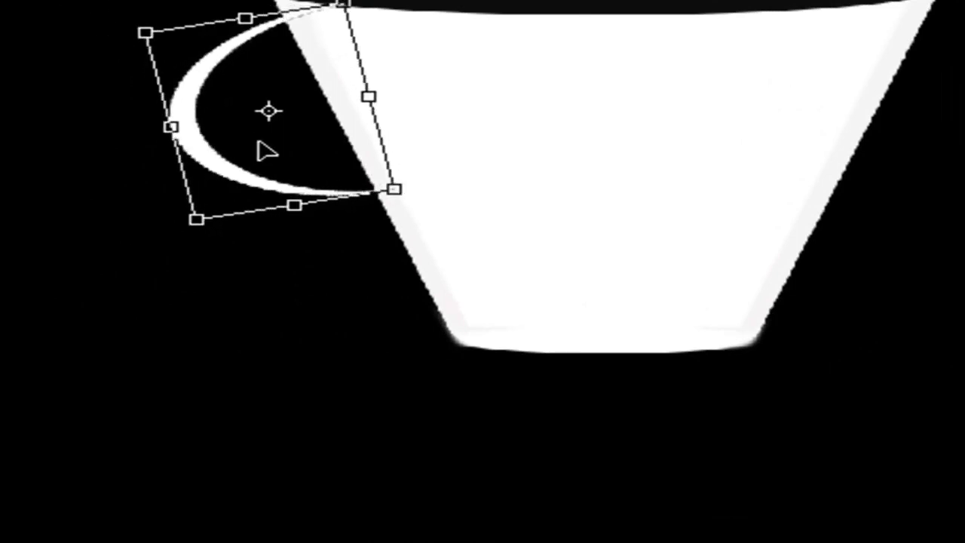
mouse_move(368, 182)
left_mouse_down()
mouse_move(437, 151)
mouse_move(436, 164)
left_mouse_up()
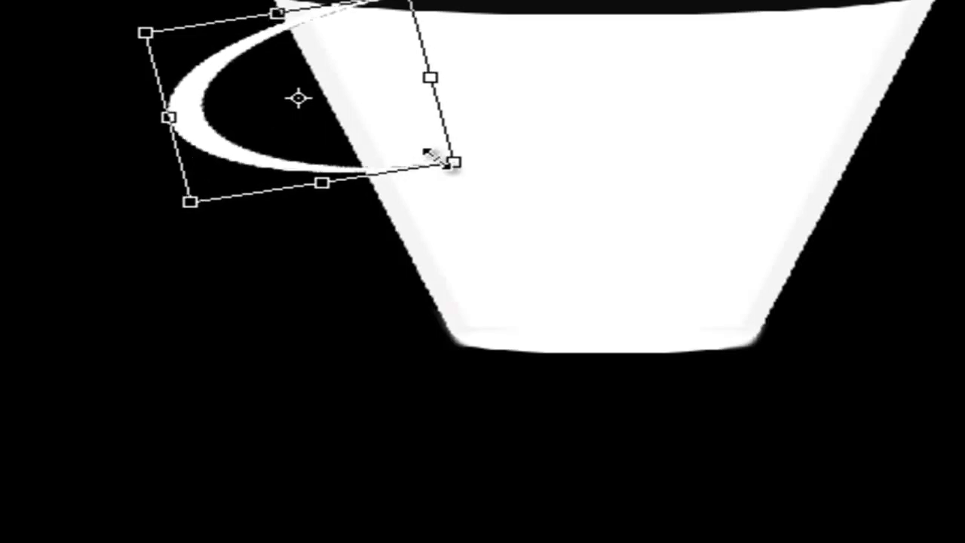
key("Return")
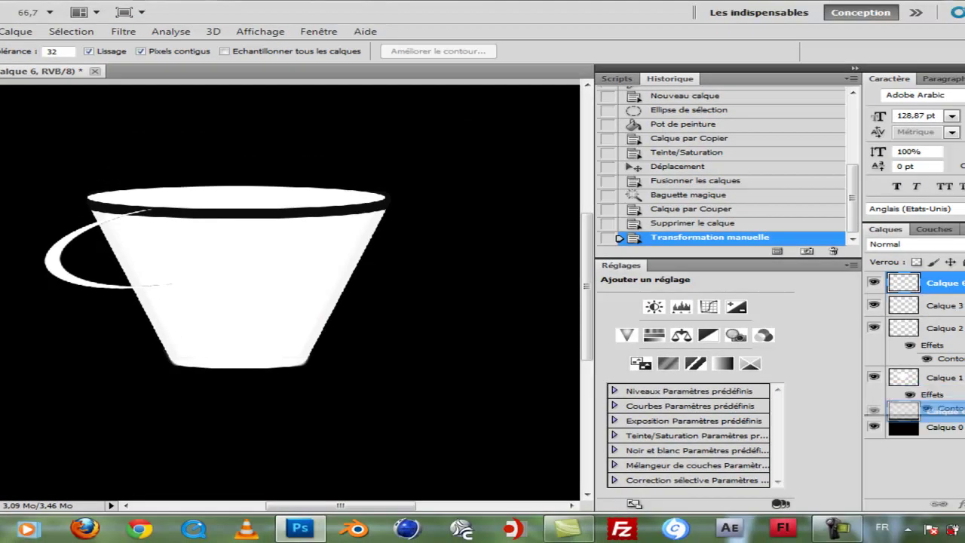
left_click_drag(924, 411, 923, 413)
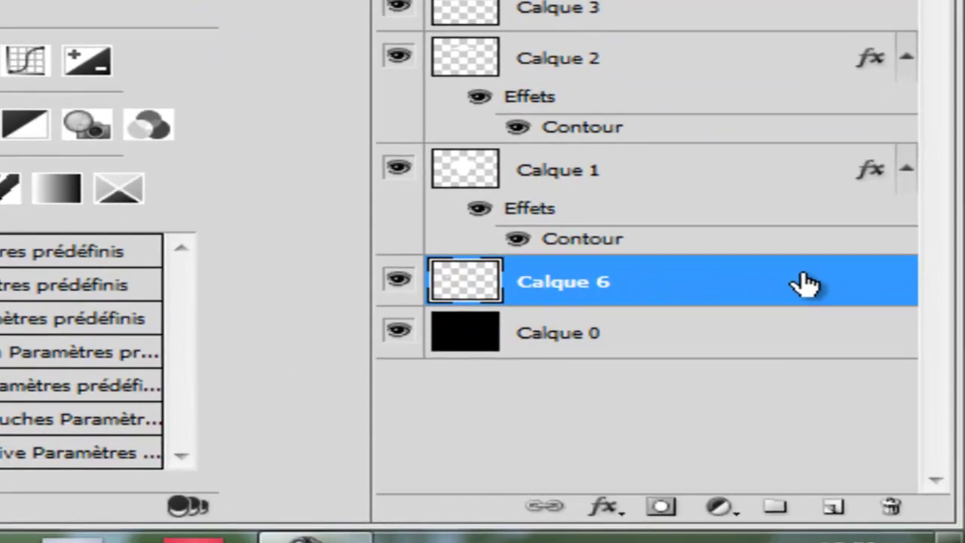
Enable the handle's bevel contour with a lower range, trying and discarding a Chrome gradient overlay.
double_click(805, 284)
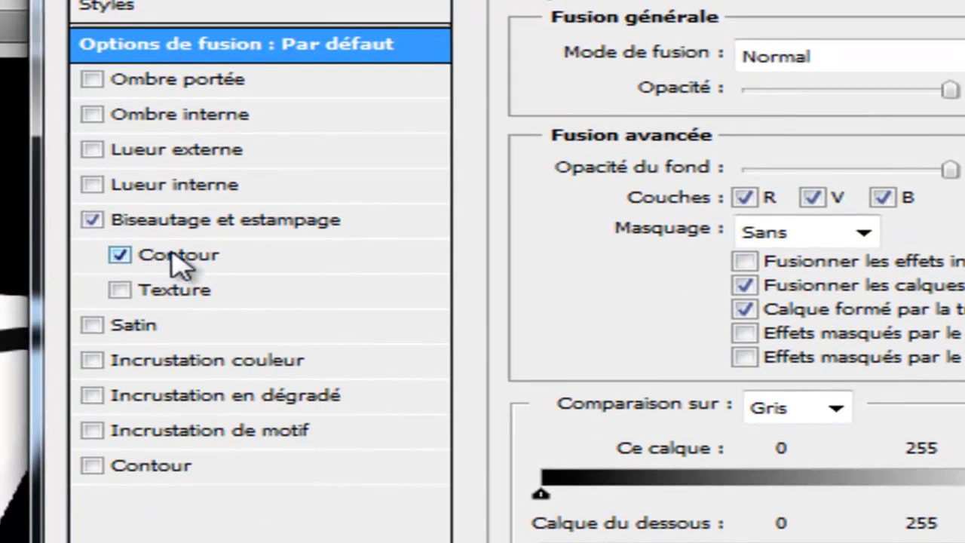
left_click(181, 257)
mouse_move(747, 108)
left_mouse_down()
mouse_move(586, 118)
mouse_move(689, 136)
left_mouse_up()
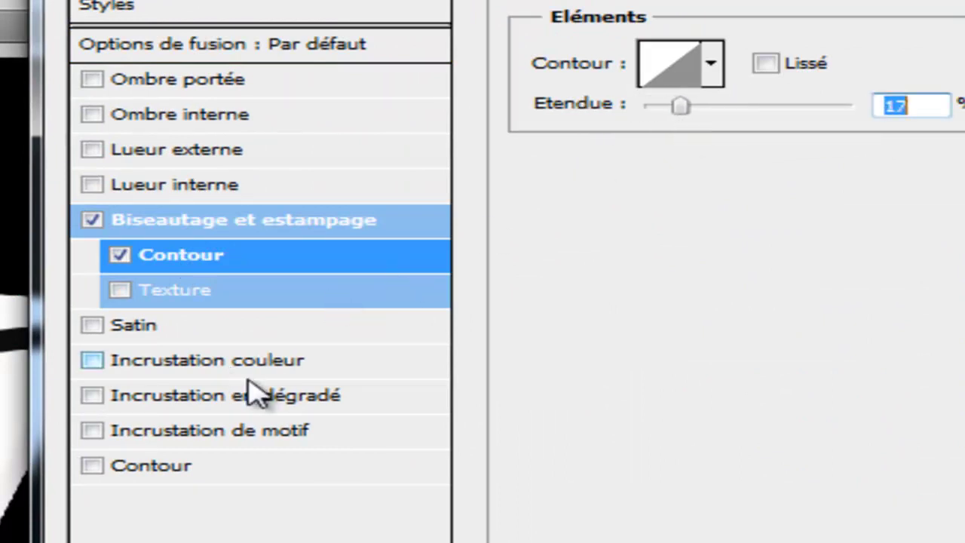
left_click(306, 399)
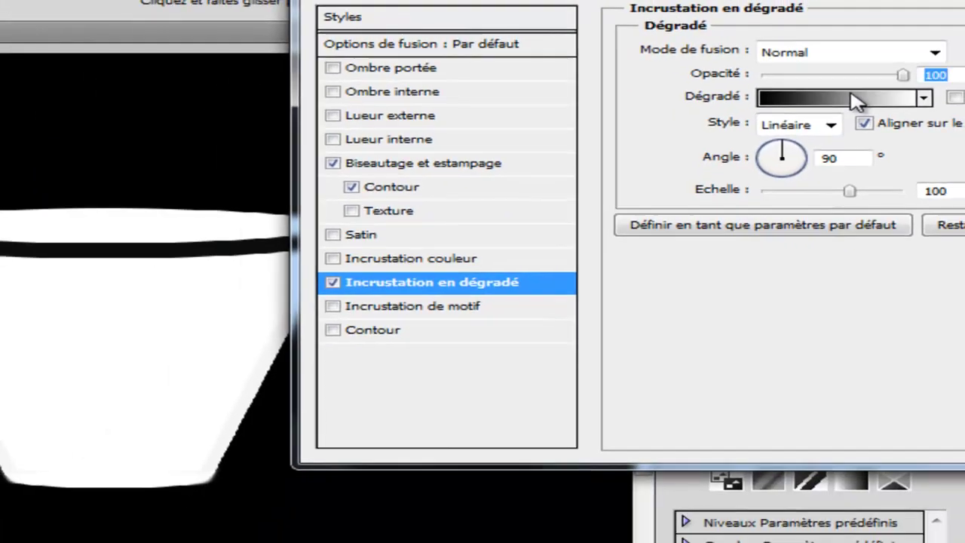
left_click(824, 119)
left_click(355, 184)
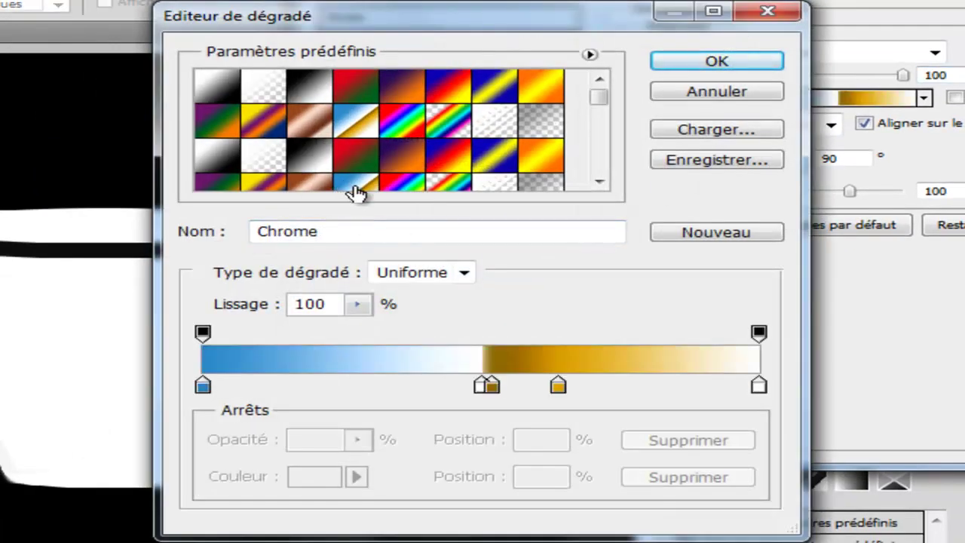
mouse_move(600, 101)
left_mouse_down()
mouse_move(613, 148)
mouse_move(614, 119)
left_mouse_up()
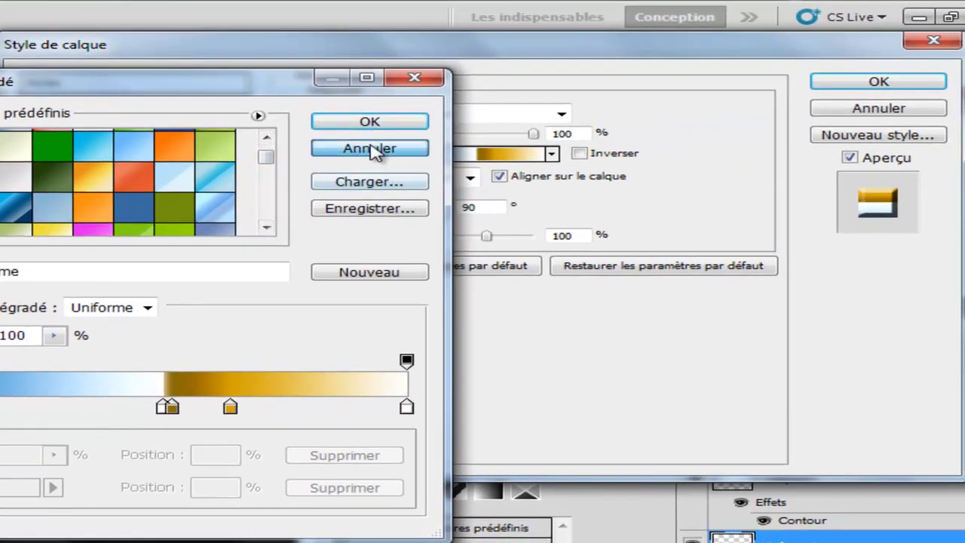
left_click(407, 149)
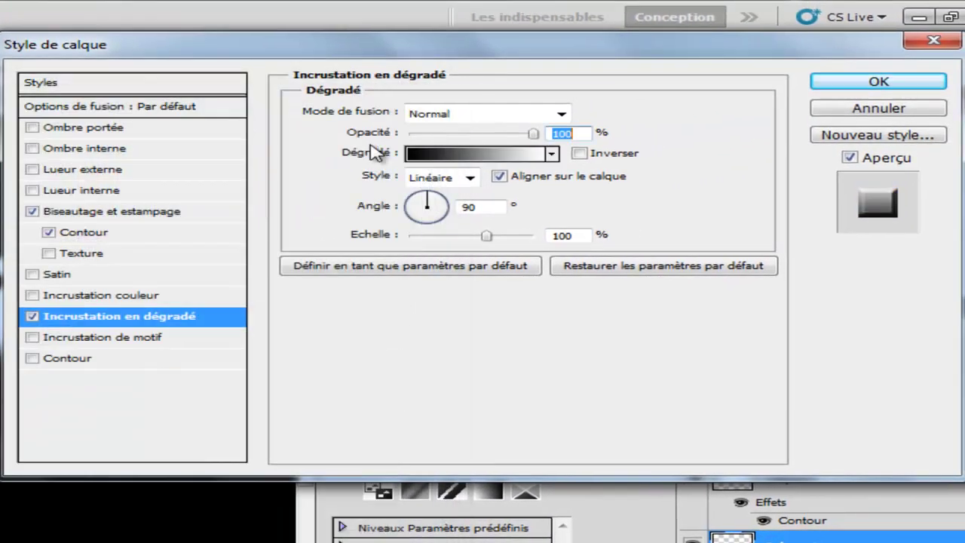
left_click(33, 316)
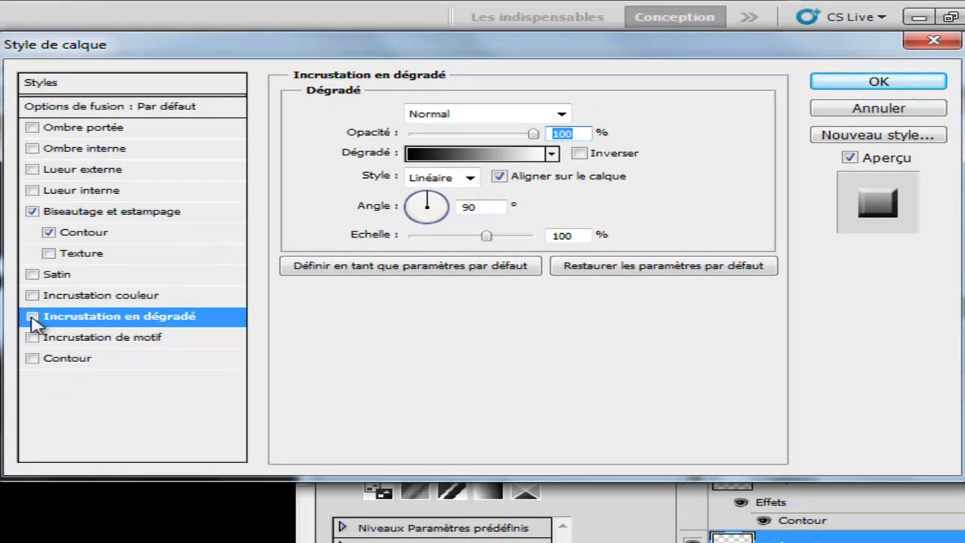
Add a light grey a79c9c colour overlay to the handle and apply the style.
left_click(83, 296)
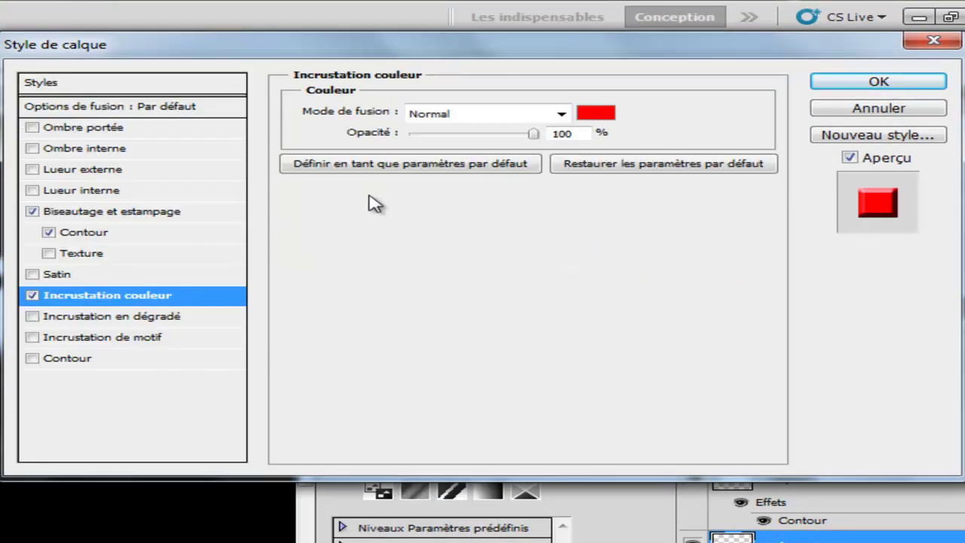
left_click(605, 115)
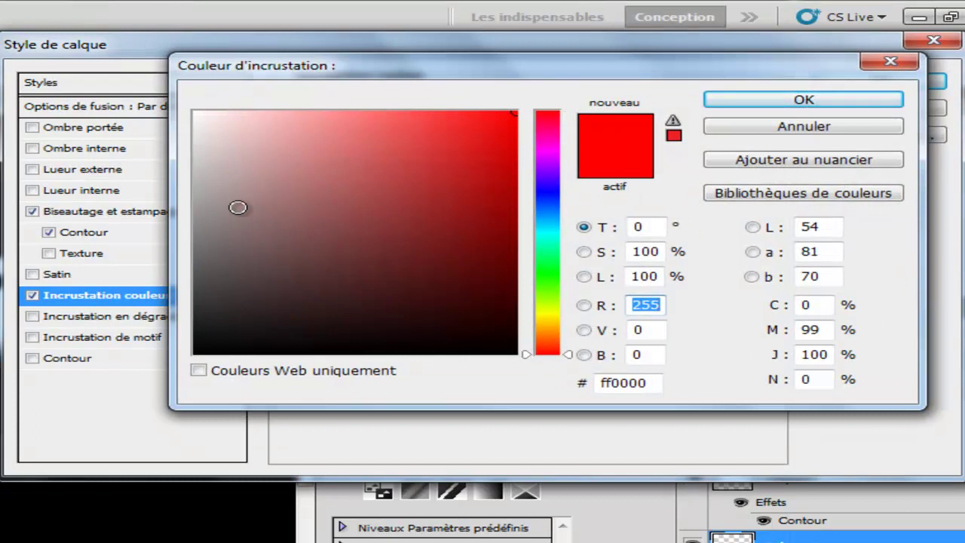
left_click(215, 195)
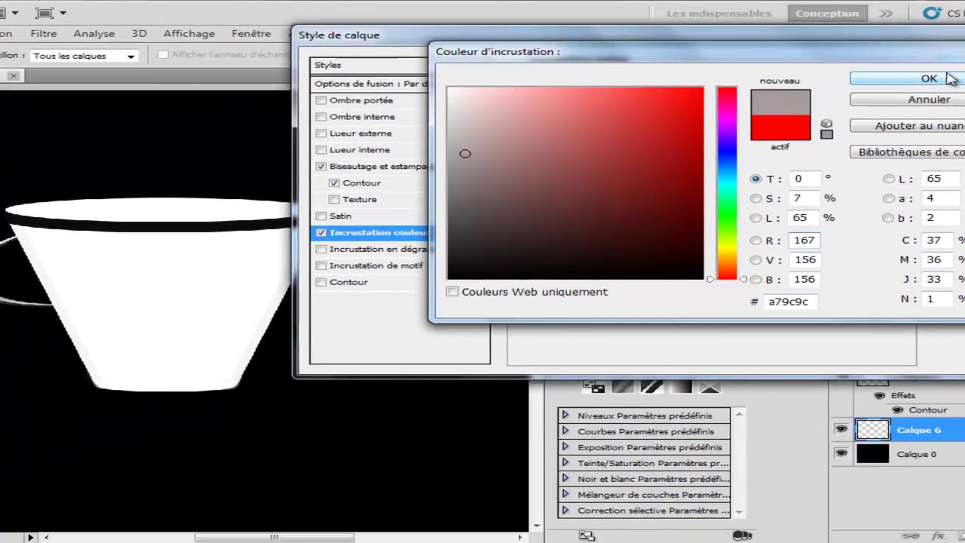
left_click(804, 100)
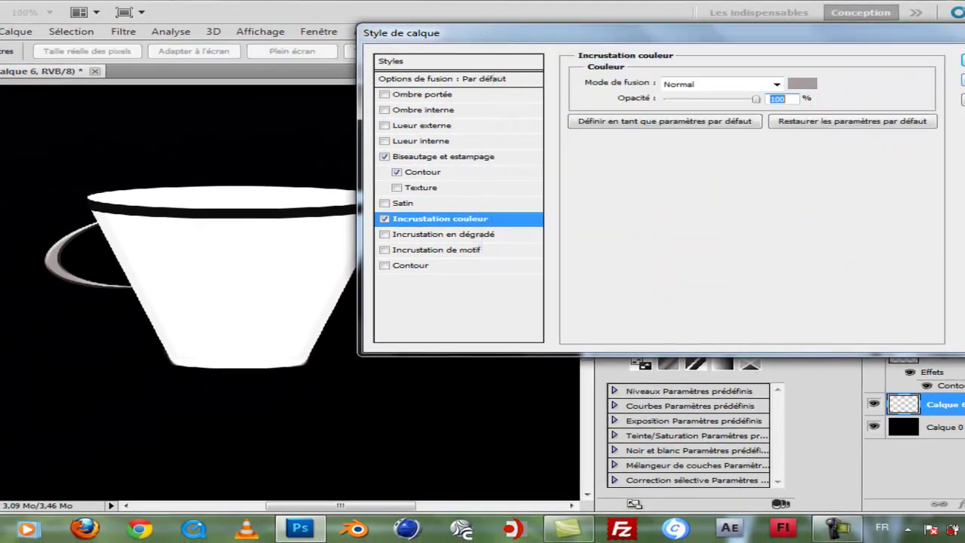
key("Escape")
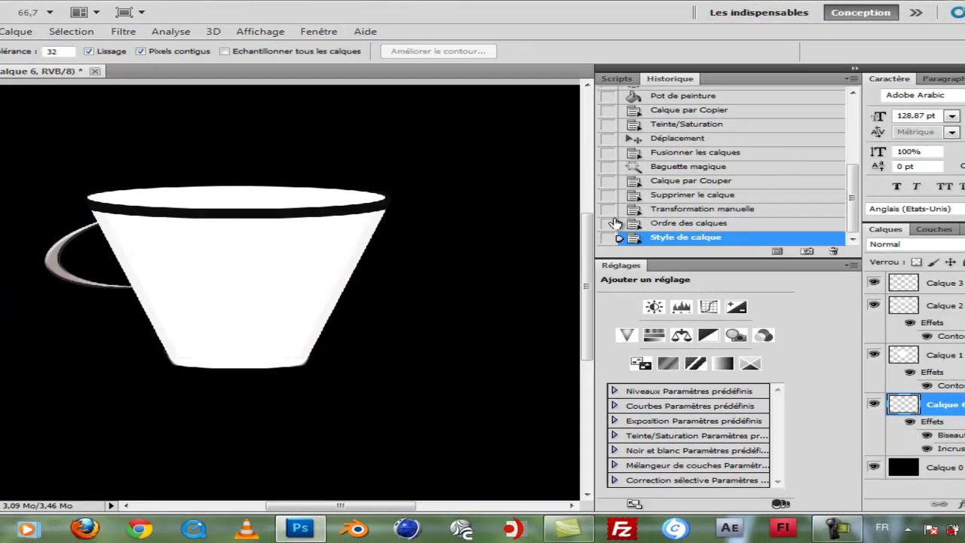
Check the handle and Calque 1 visibility, then merge Calque 1 and Calque 2 into one layer.
left_click_drag(588, 234, 599, 247)
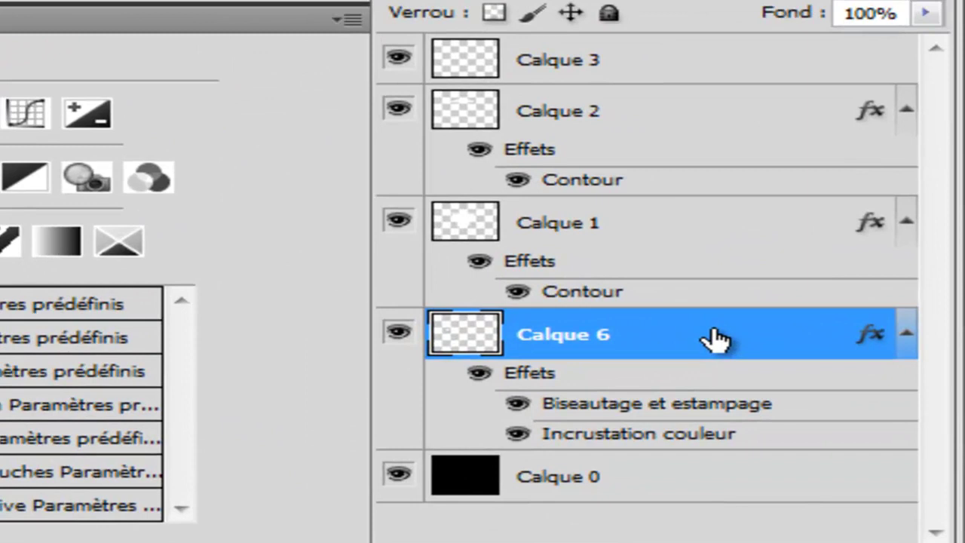
left_click(399, 336)
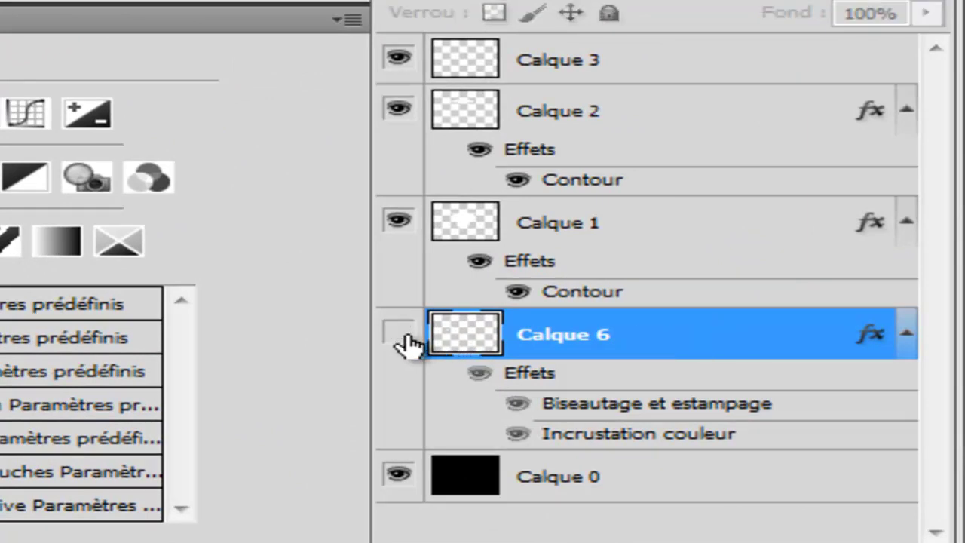
left_click(399, 334)
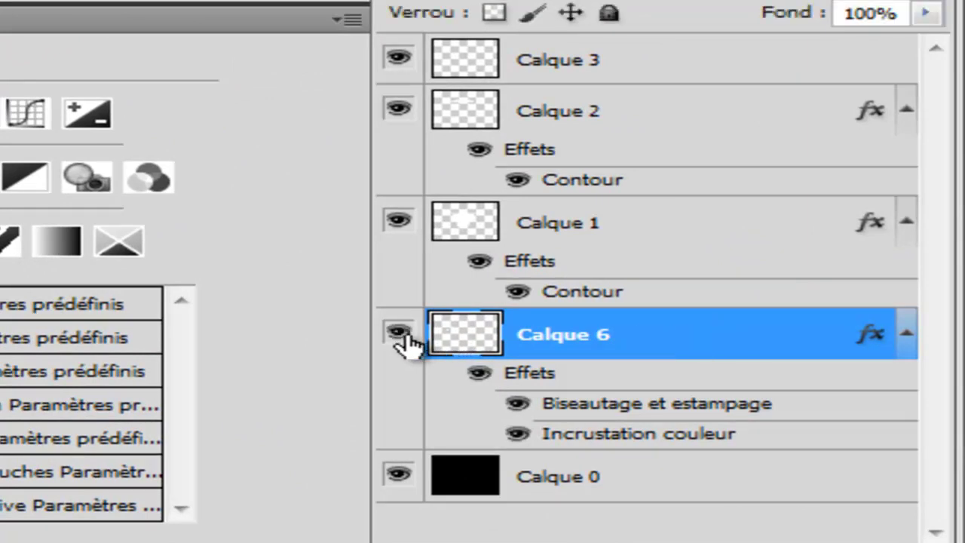
left_click(399, 222)
left_click(400, 222)
left_click(755, 226)
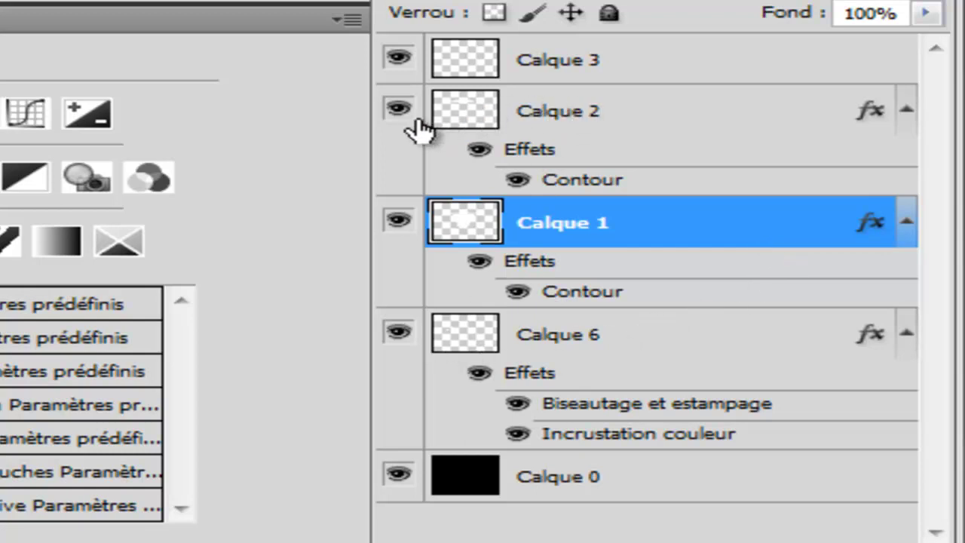
left_click(603, 149, "ctrl")
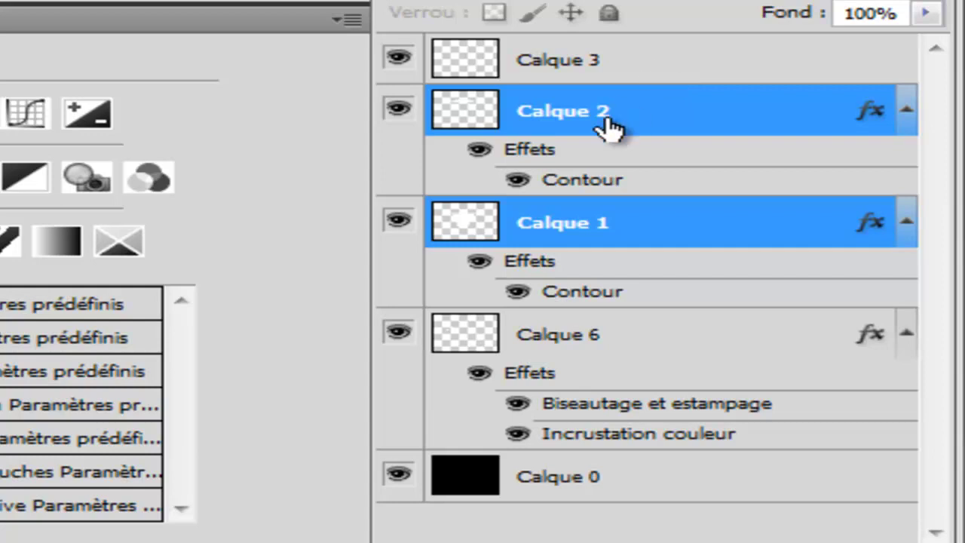
key("ctrl+e")
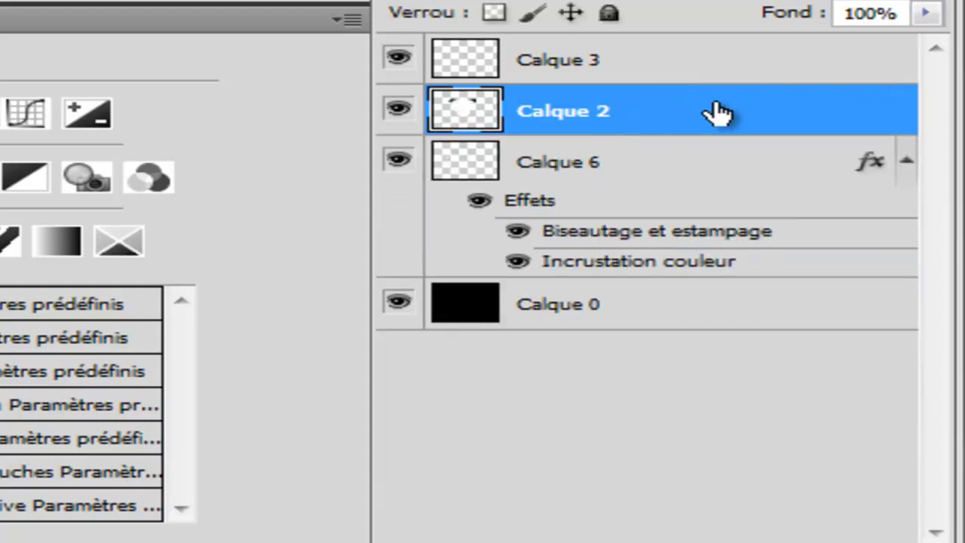
Turn on a black-to-white gradient overlay on the merged cup layer.
double_click(758, 115)
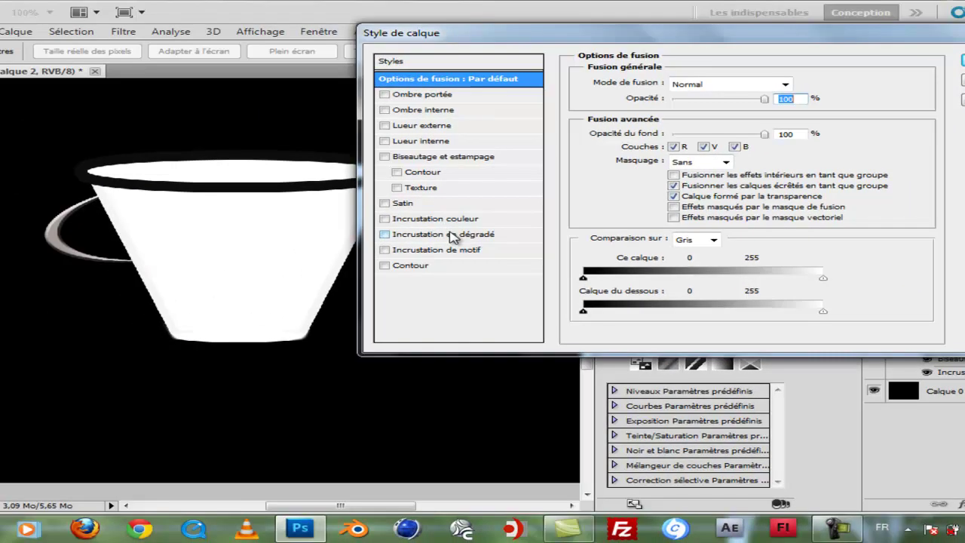
left_click(265, 182)
left_click(385, 235)
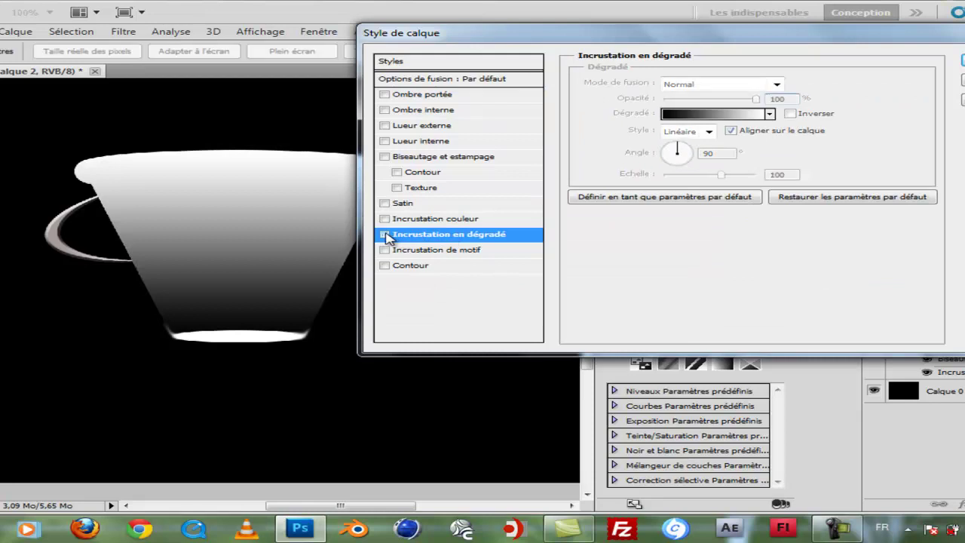